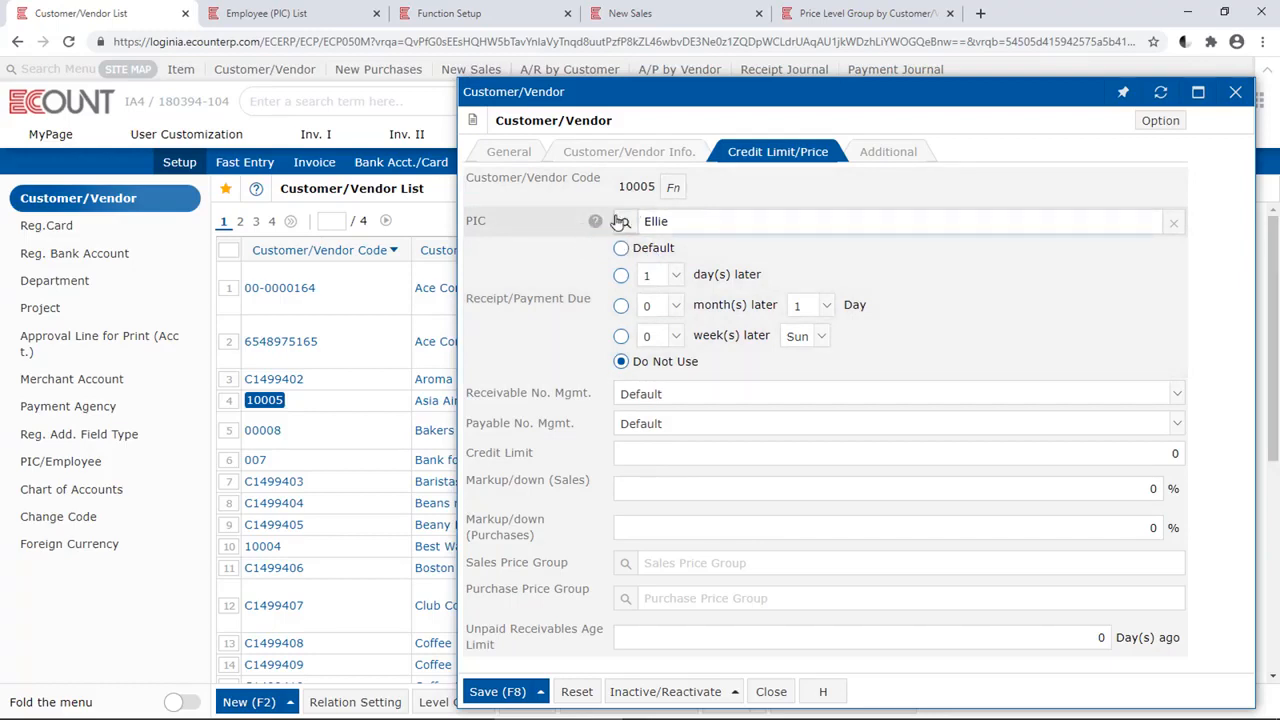
# Step: Create a new employee (PIC) by entering the employee's name, and assign that employee as the customer's PIC
pyautogui.click(623, 224)
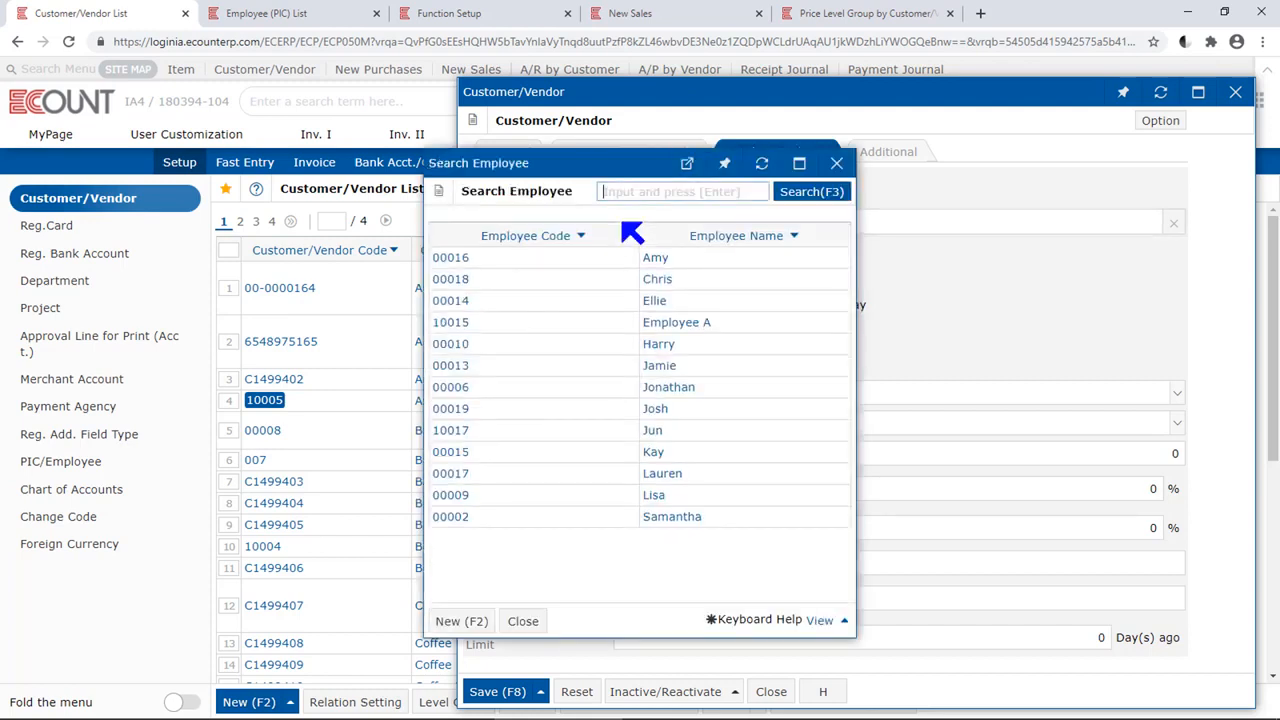
pyautogui.click(452, 621)
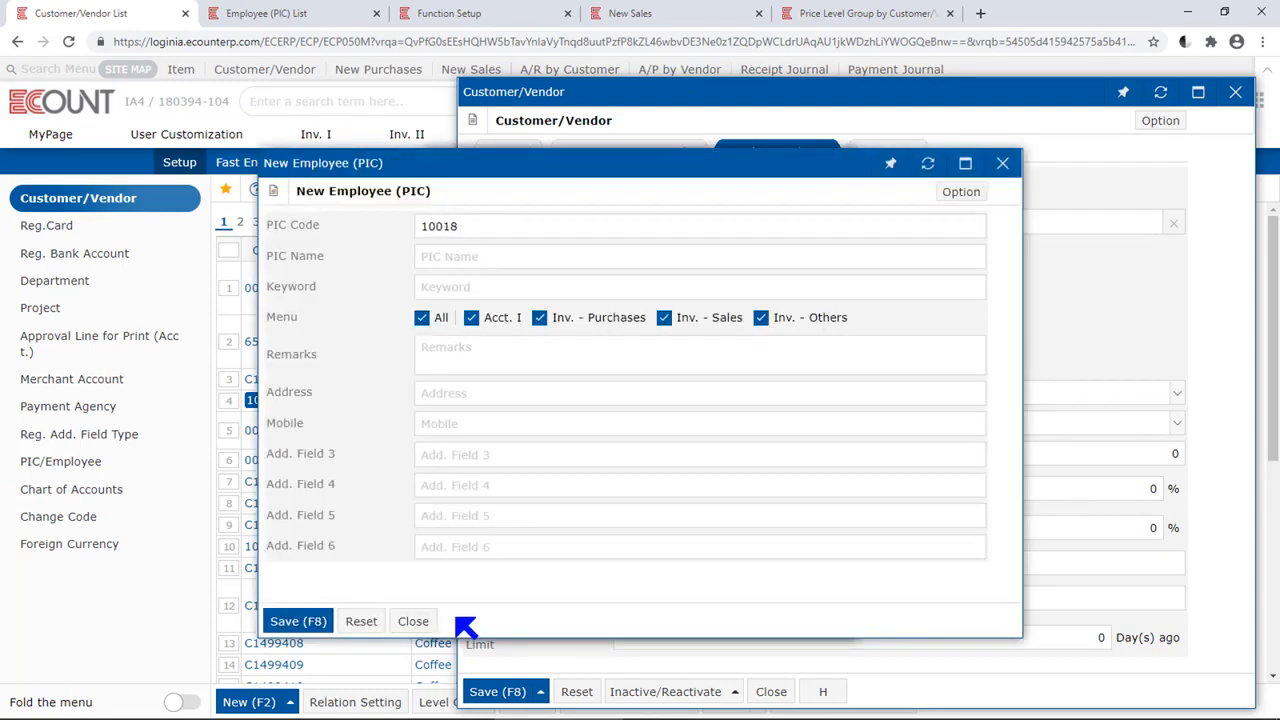
pyautogui.click(589, 256)
pyautogui.write('L')
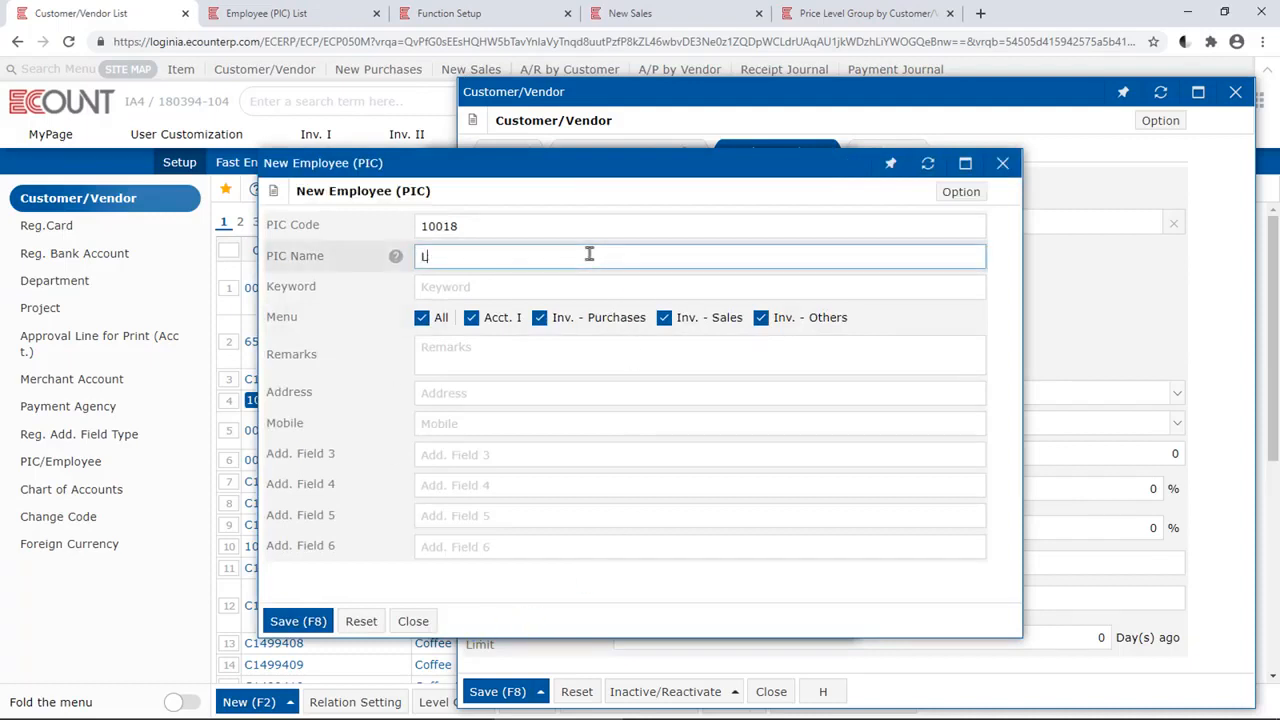
pyautogui.write('iz')
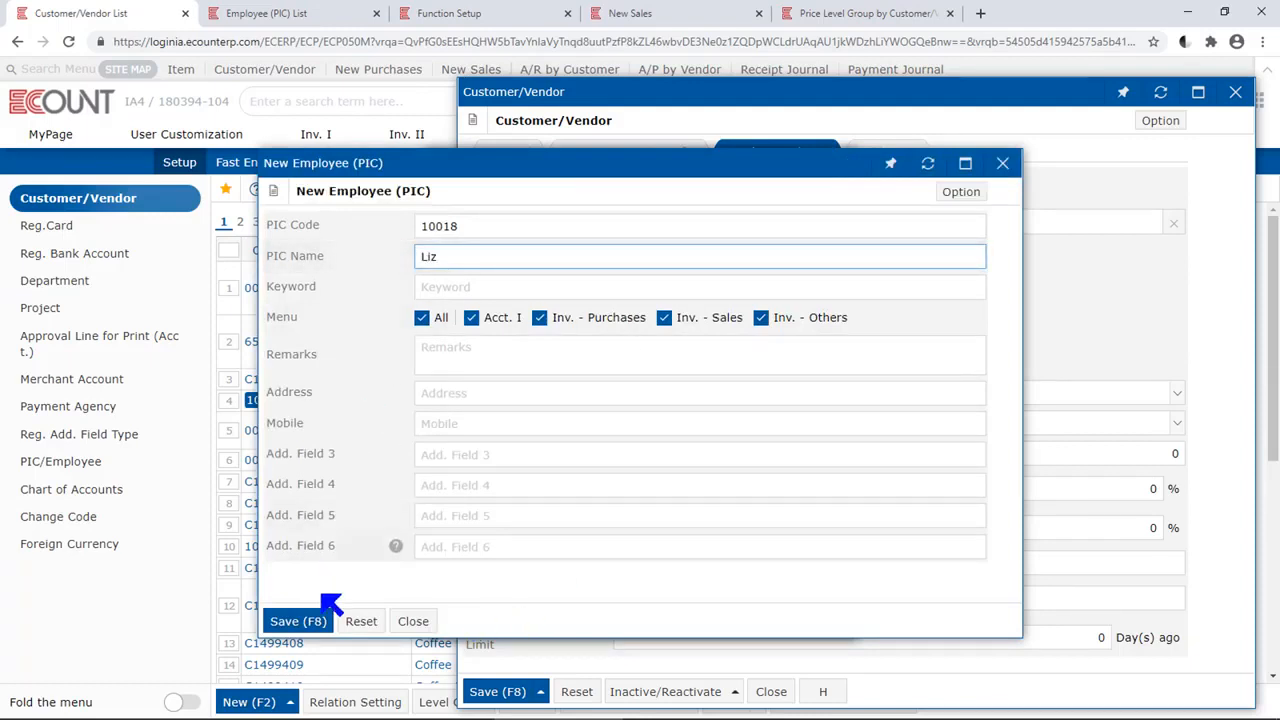
pyautogui.click(312, 620)
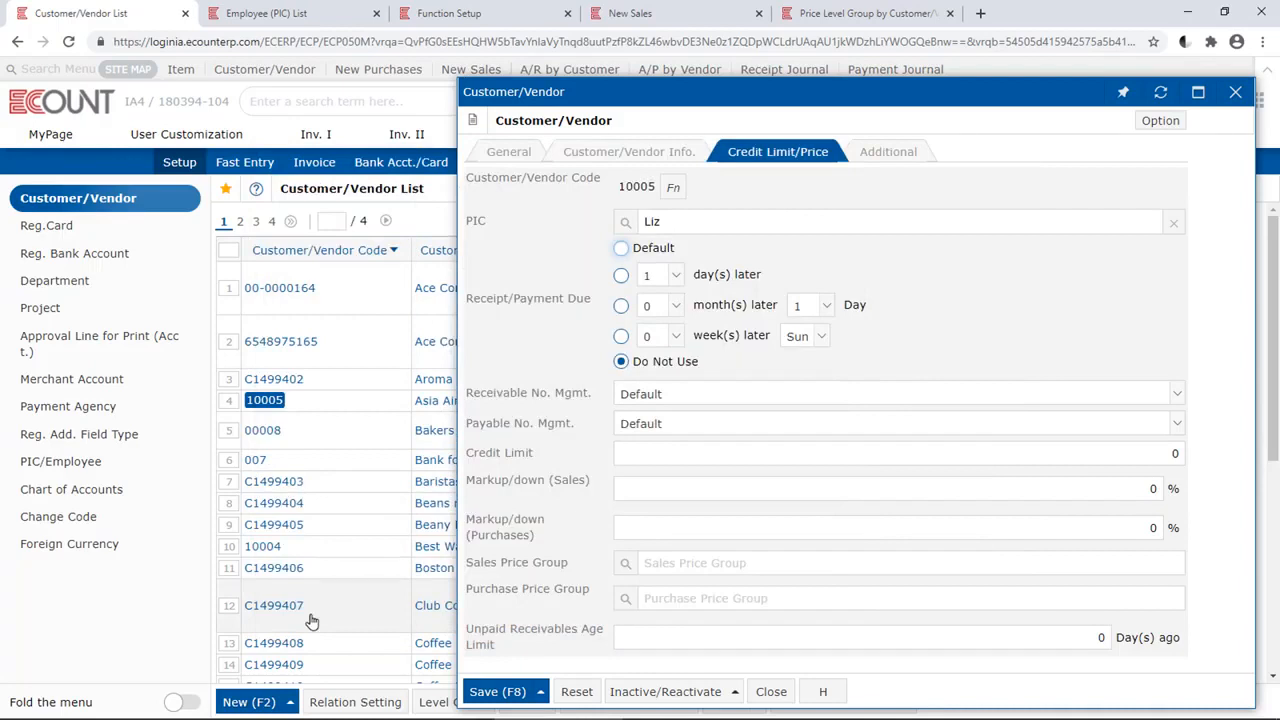
# Step: Review the registered employees in the Employee (PIC) List and return to the customer record
pyautogui.click(333, 14)
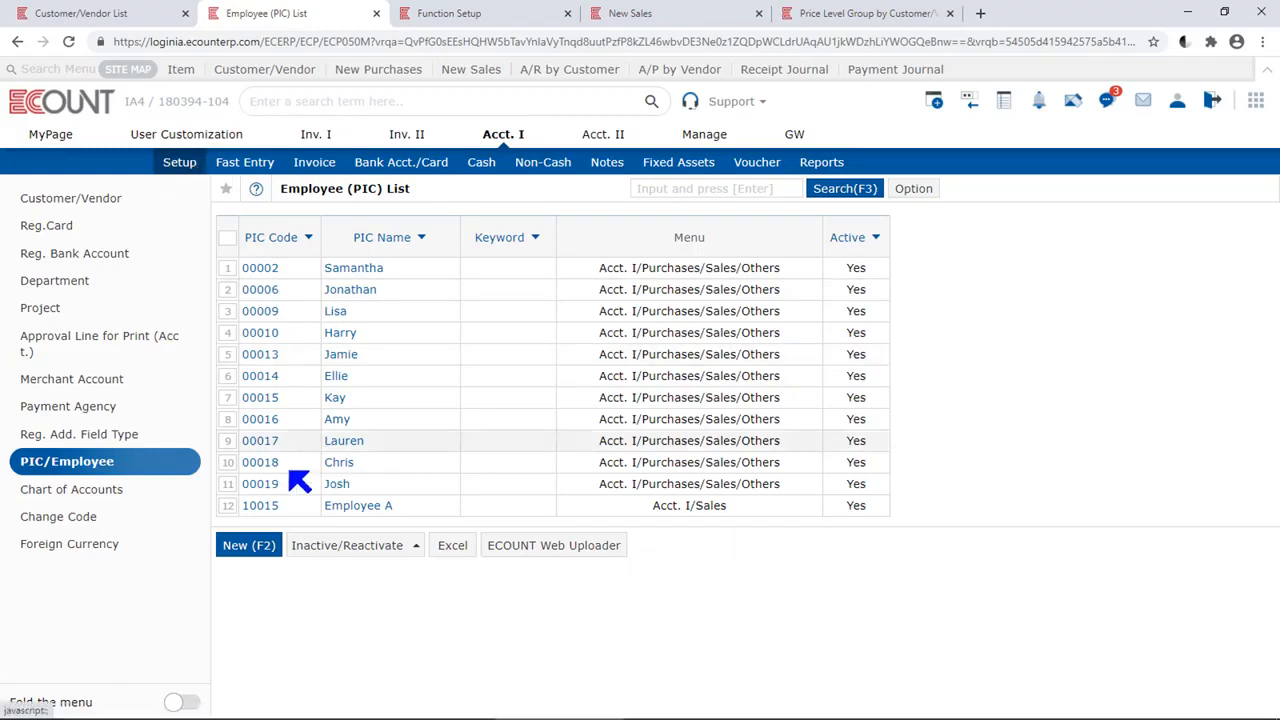
pyautogui.moveTo(142, 467)
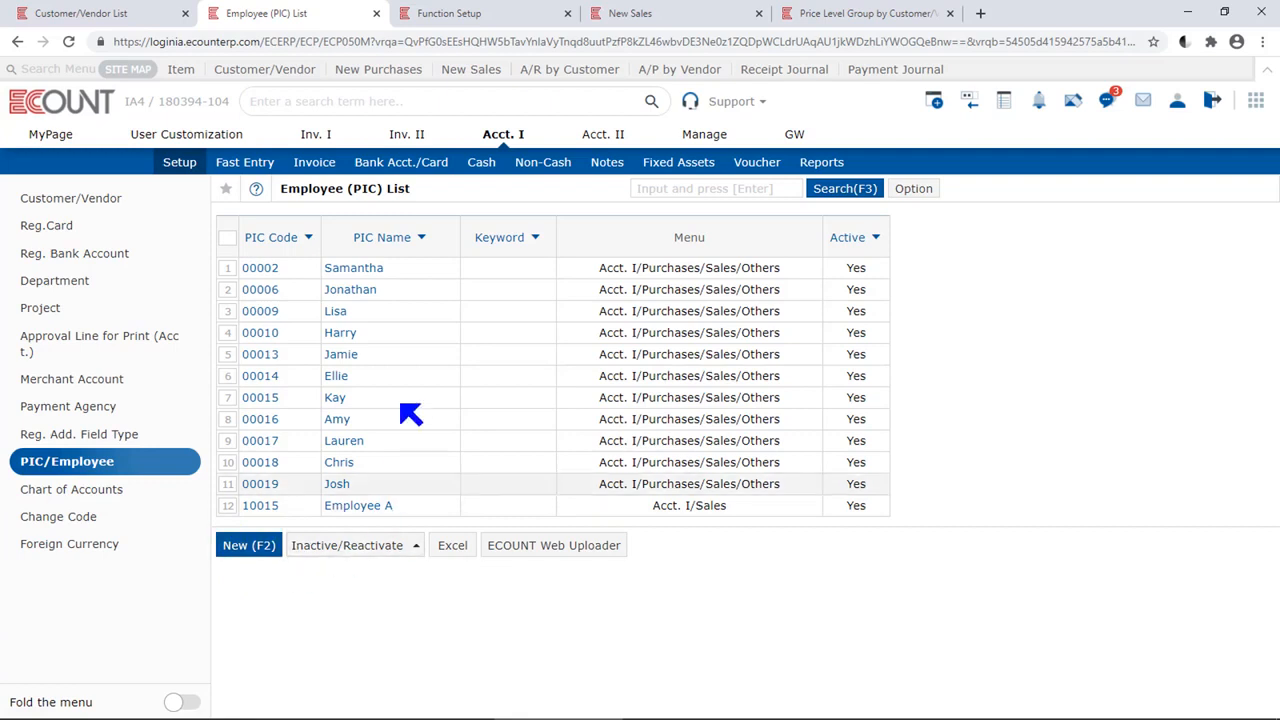
pyautogui.click(145, 12)
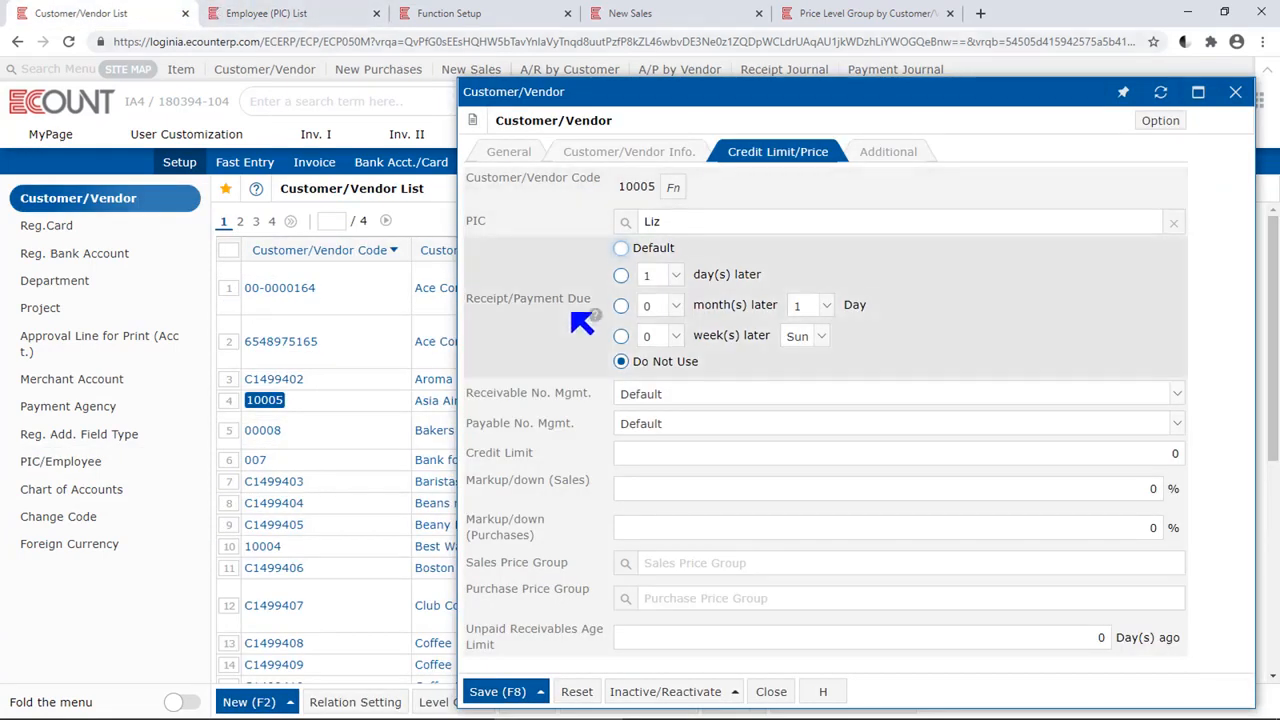
# Step: Examine the customer's Receivable No. Mgmt. choices and the corresponding Payable/Receivable Management options in Function Setup
pyautogui.moveTo(595, 317)
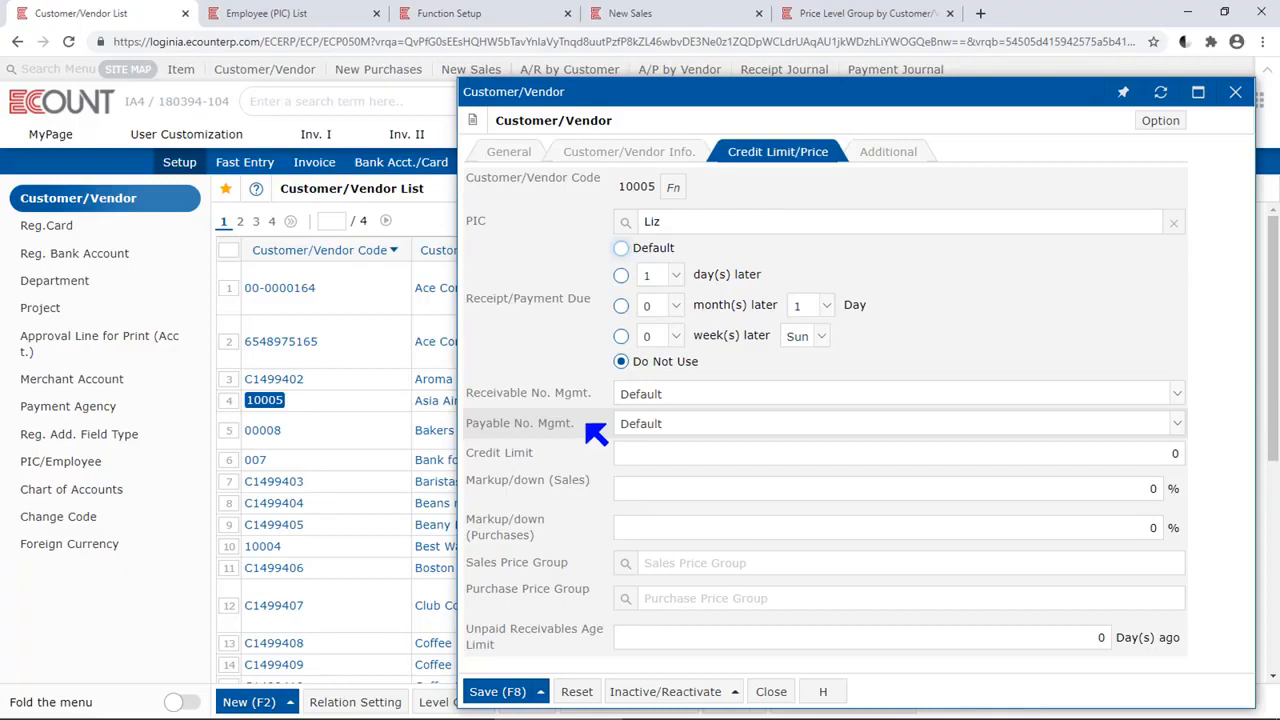
pyautogui.click(927, 404)
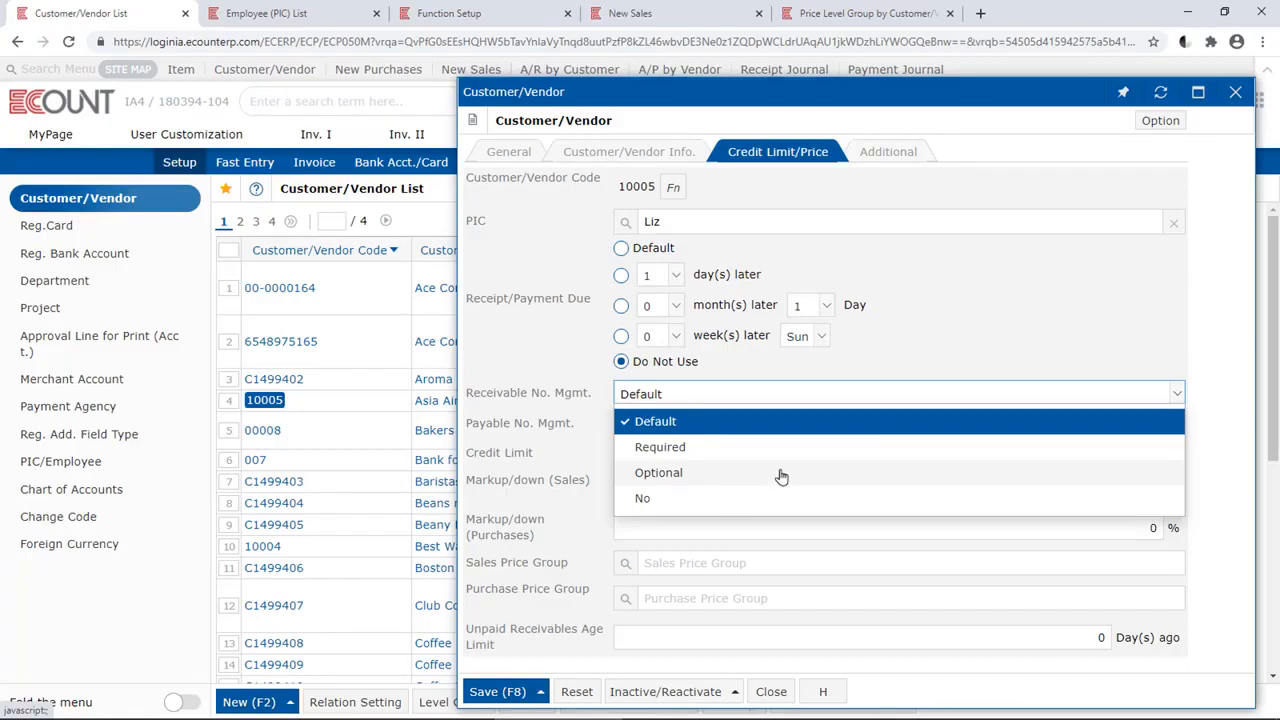
pyautogui.click(453, 12)
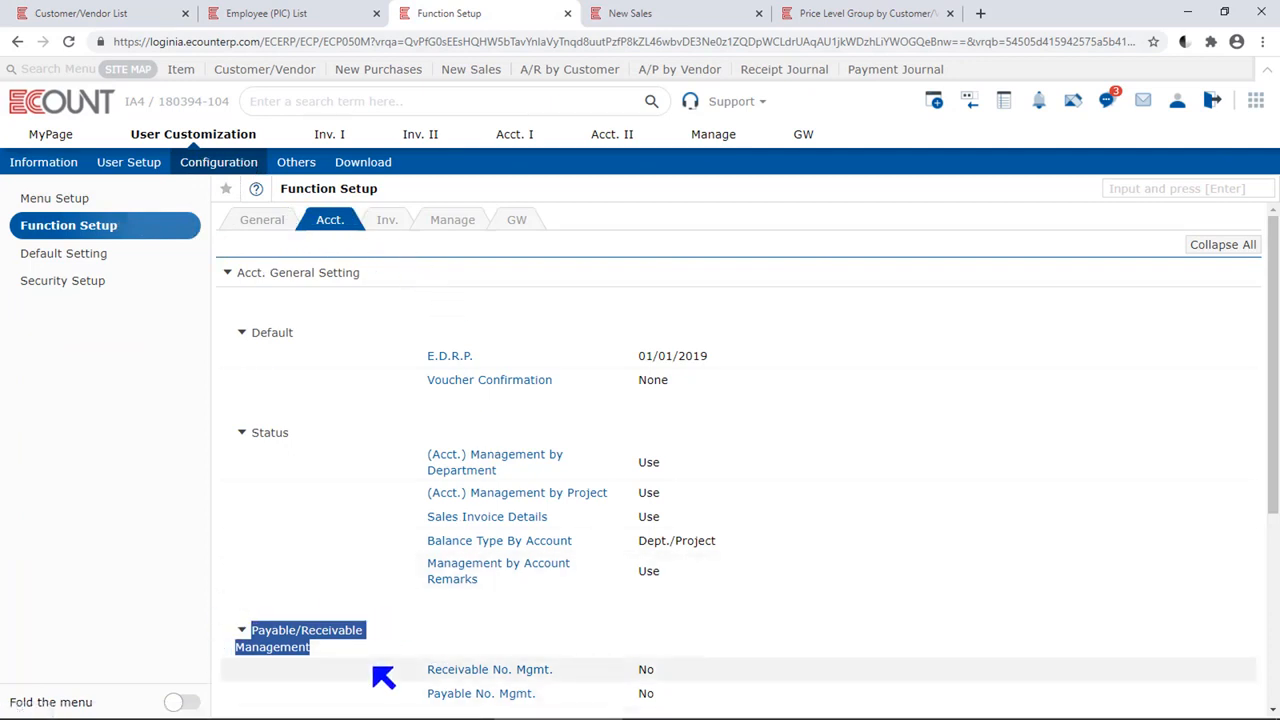
pyautogui.click(456, 670)
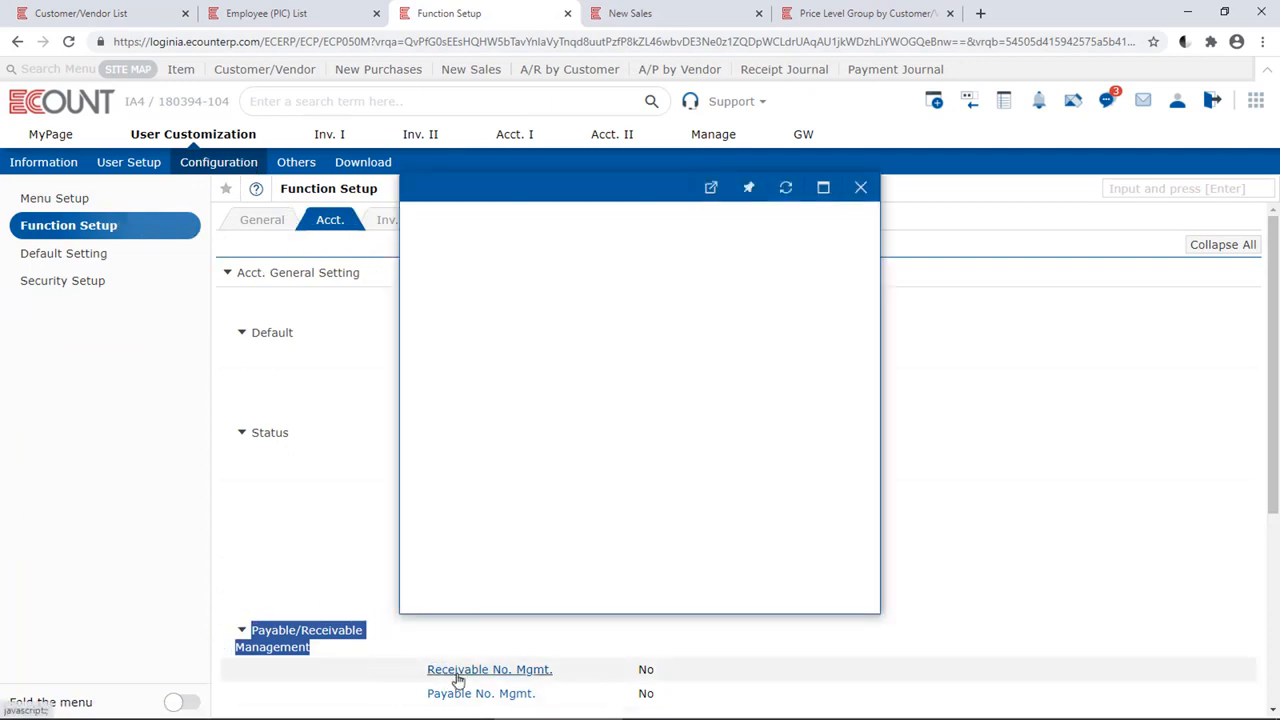
pyautogui.click(677, 296)
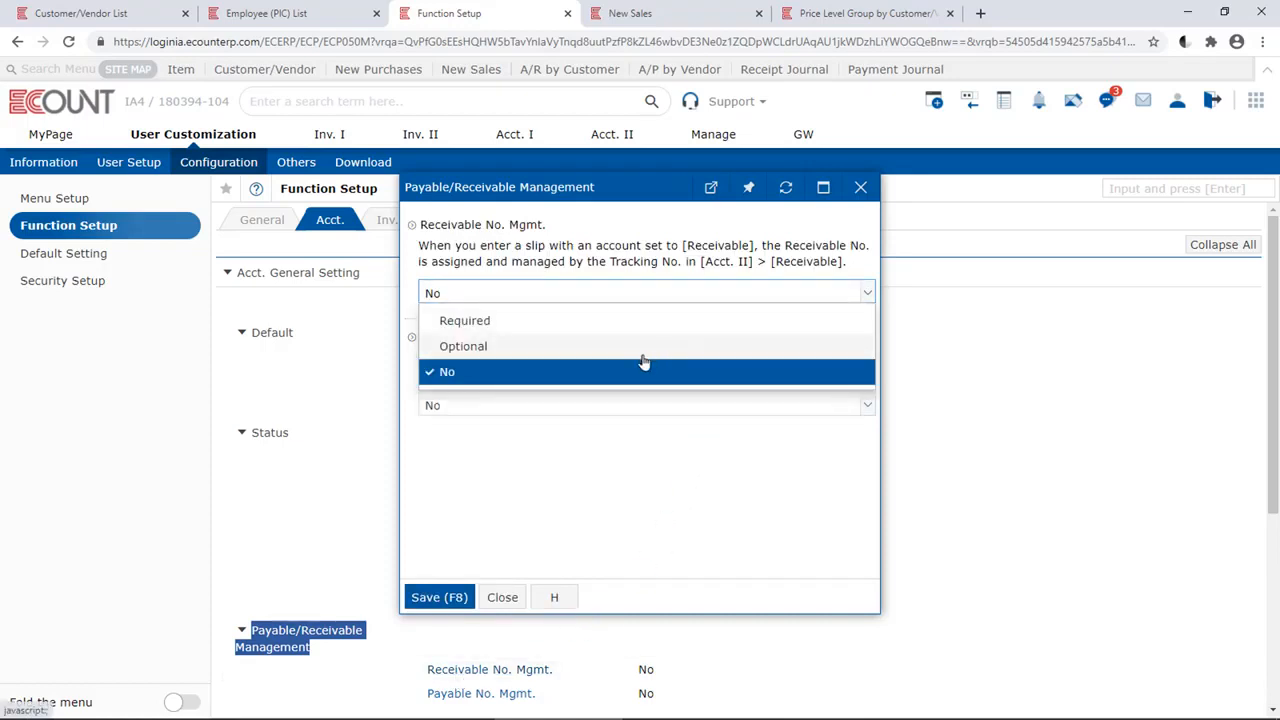
pyautogui.click(752, 462)
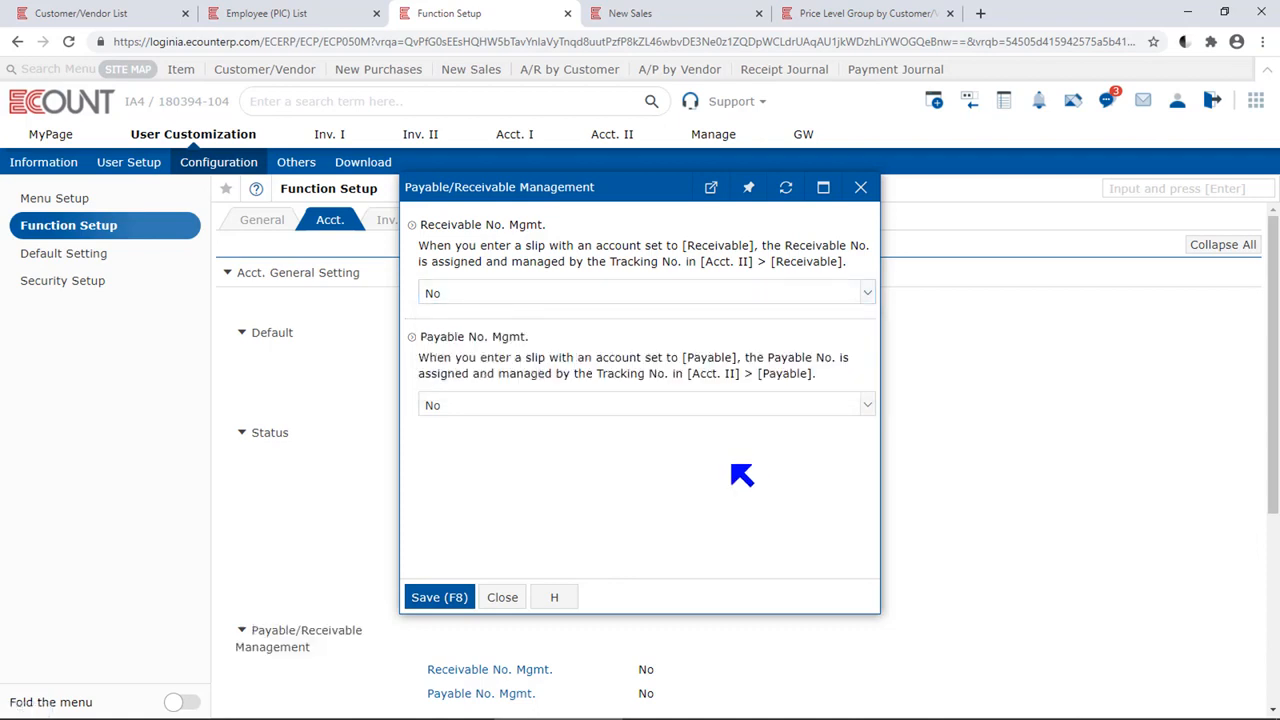
pyautogui.click(155, 12)
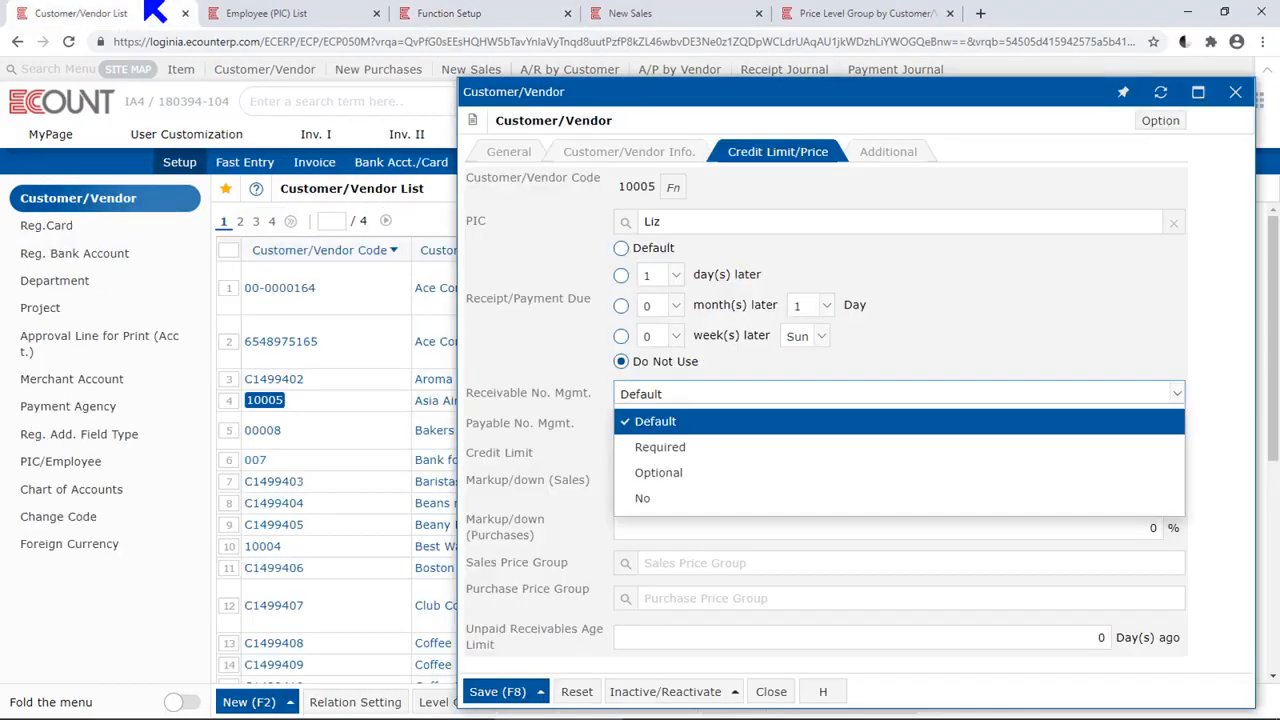
pyautogui.click(557, 446)
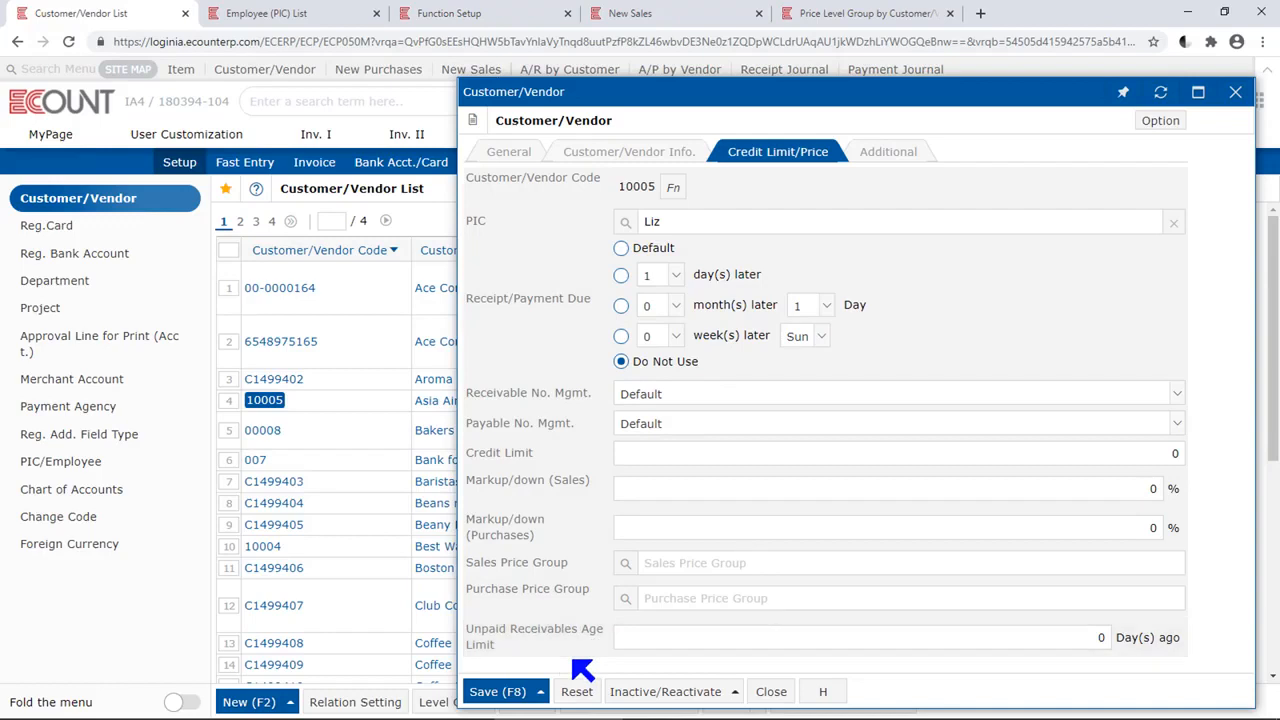
# Step: Set the customer's Credit Limit to 50,000 and the Unpaid Receivables Age Limit to 30 days
pyautogui.moveTo(598, 461)
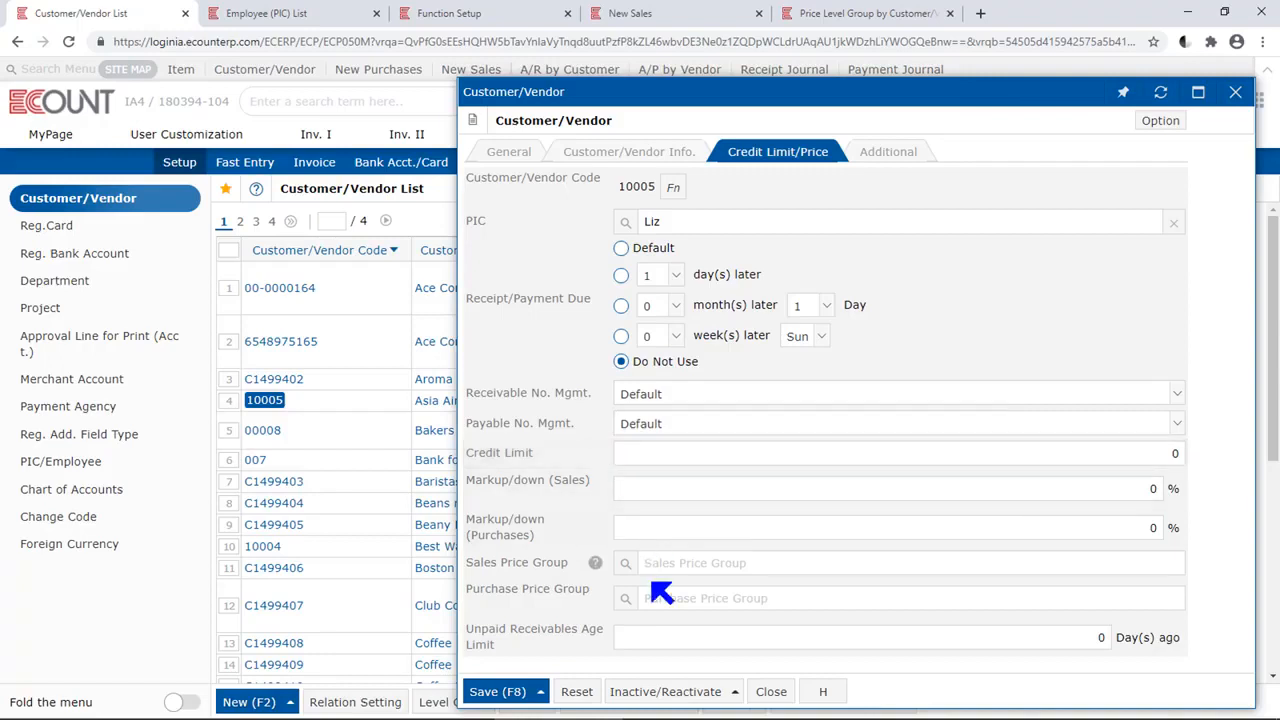
pyautogui.moveTo(596, 648)
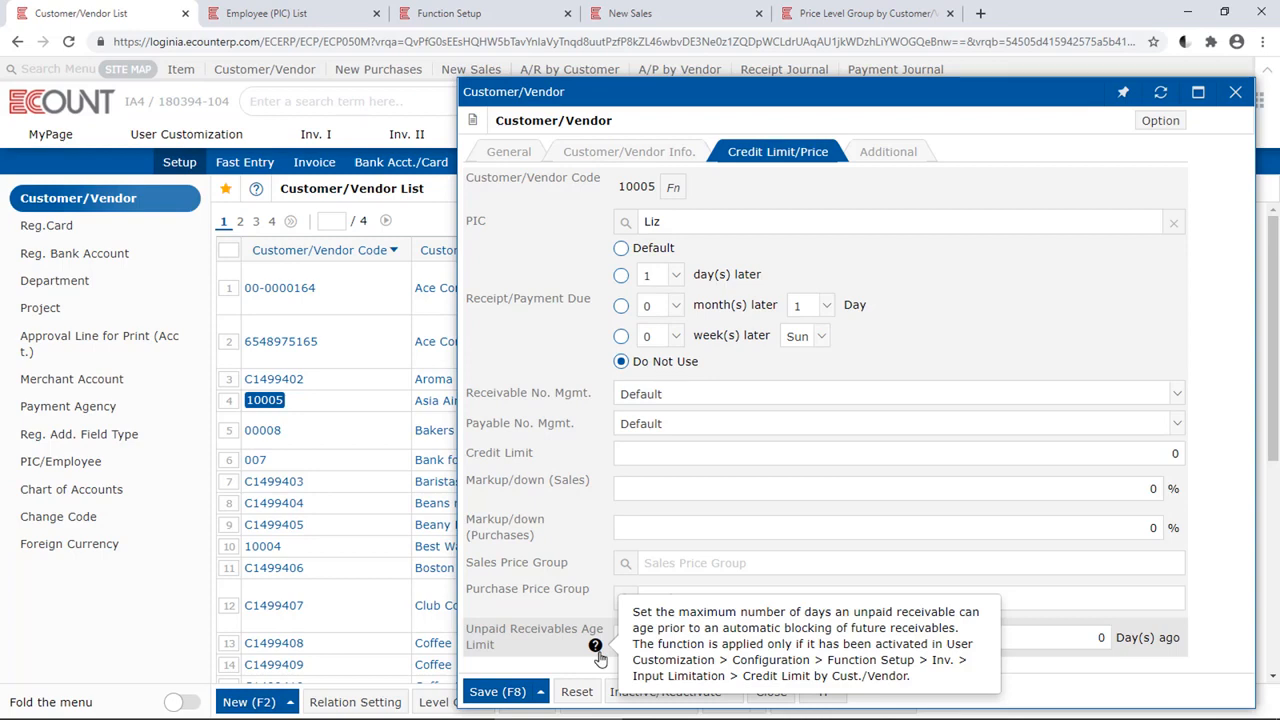
pyautogui.click(1140, 458)
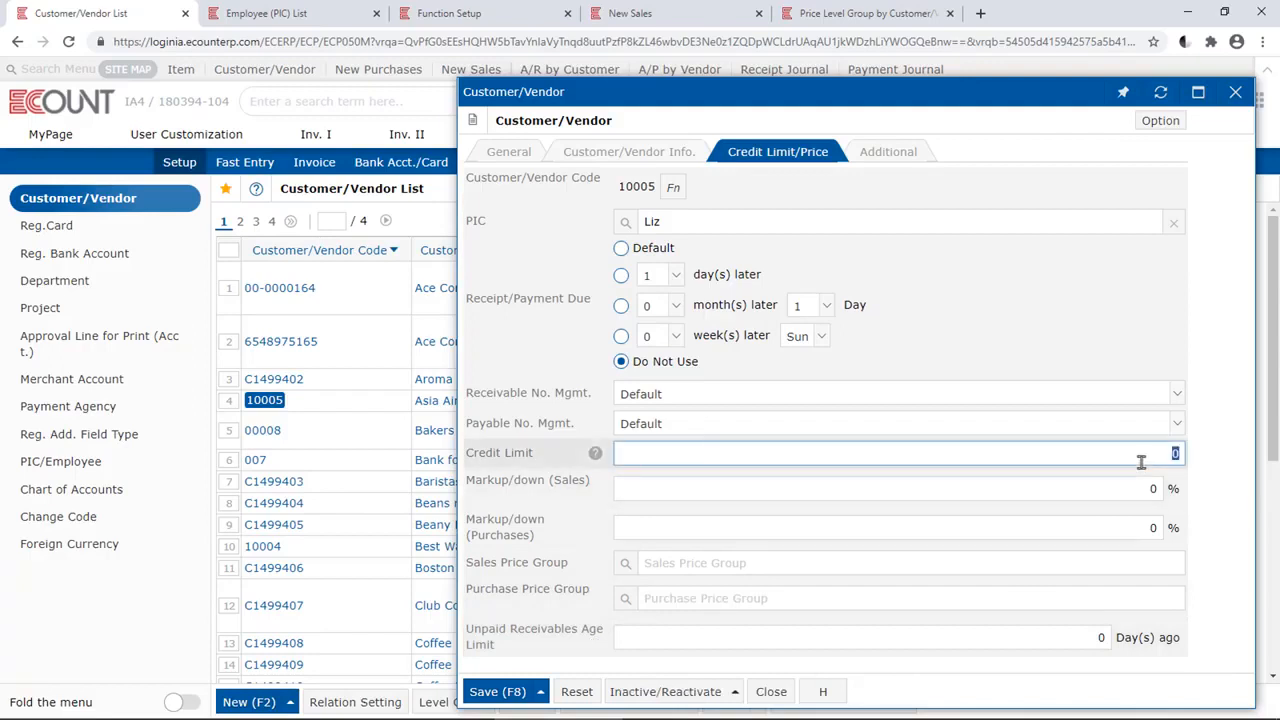
pyautogui.write('500000')
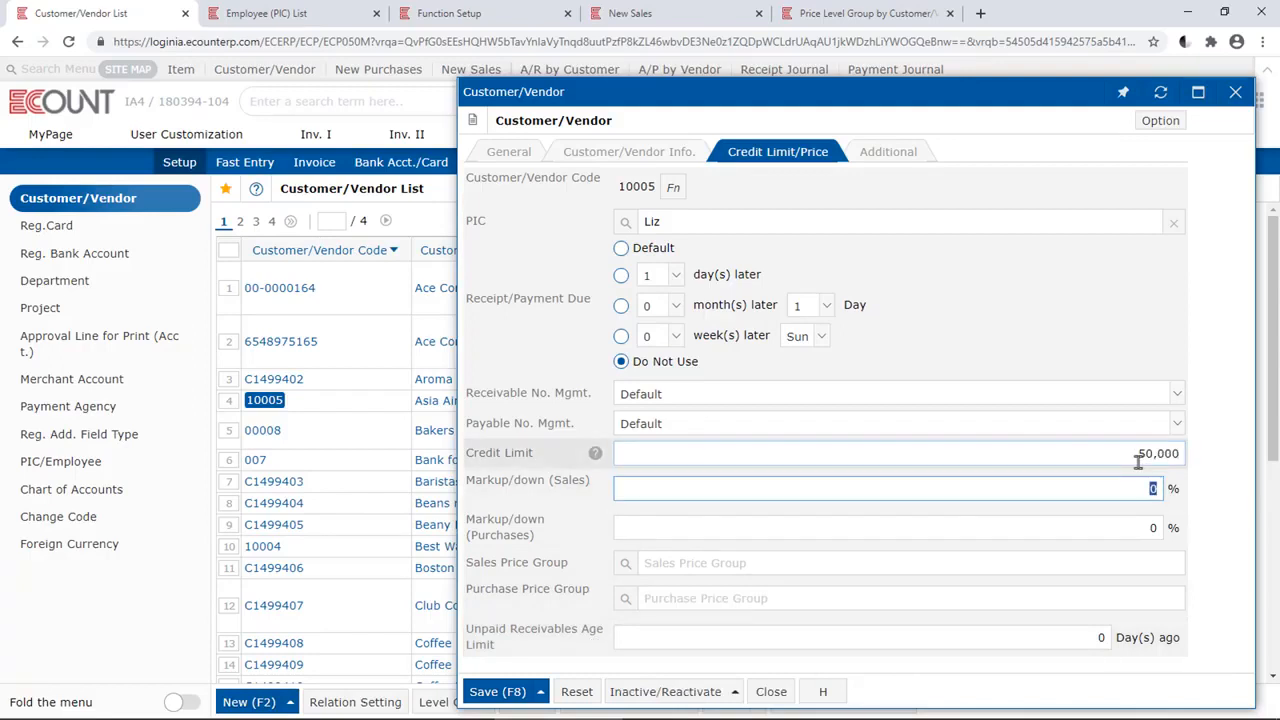
pyautogui.click(1061, 642)
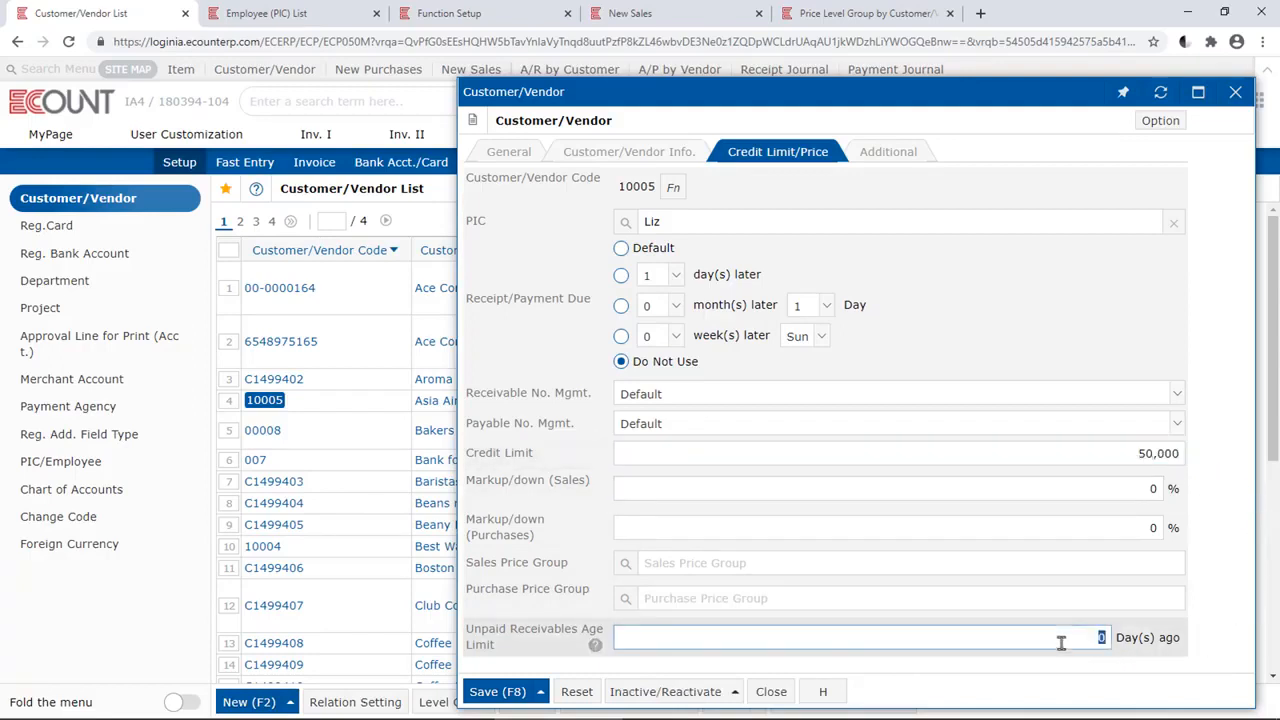
pyautogui.write('30')
pyautogui.press('Tab')
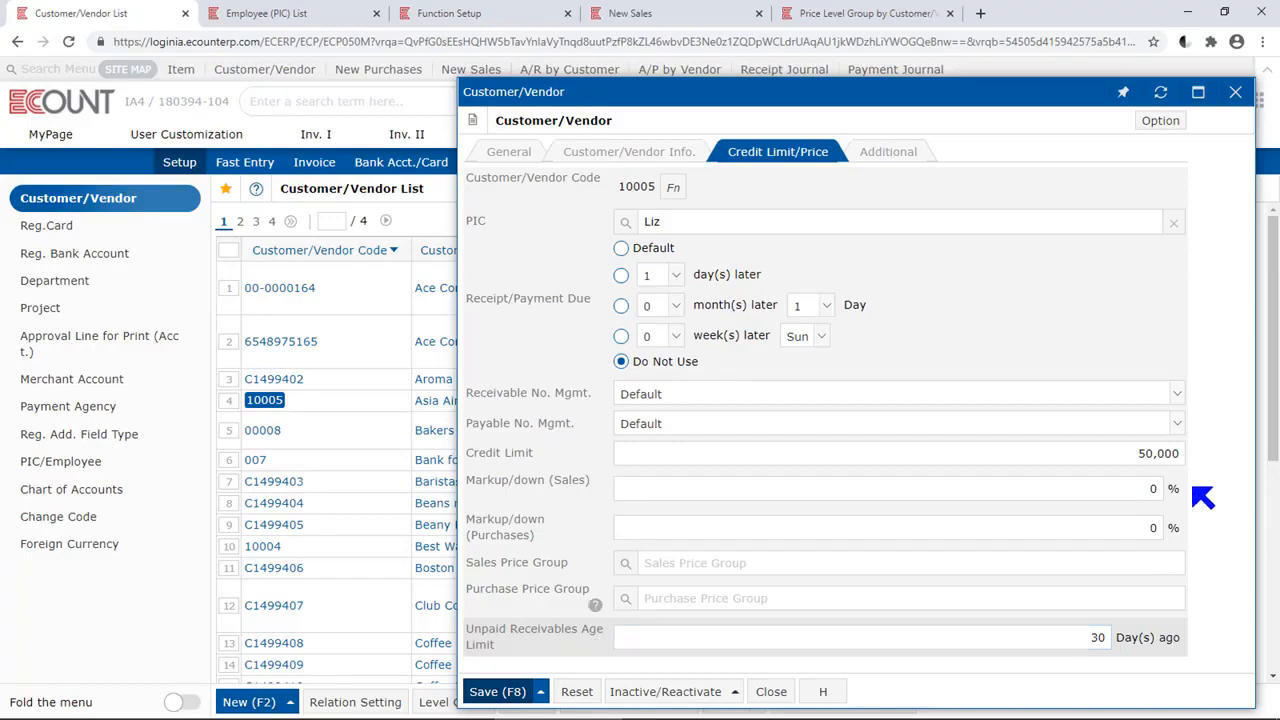
# Step: Examine the Credit Limit and Unpaid Receivables Age Limit handling options in the New Sales Credit Settings, and return to the customer record
pyautogui.click(680, 13)
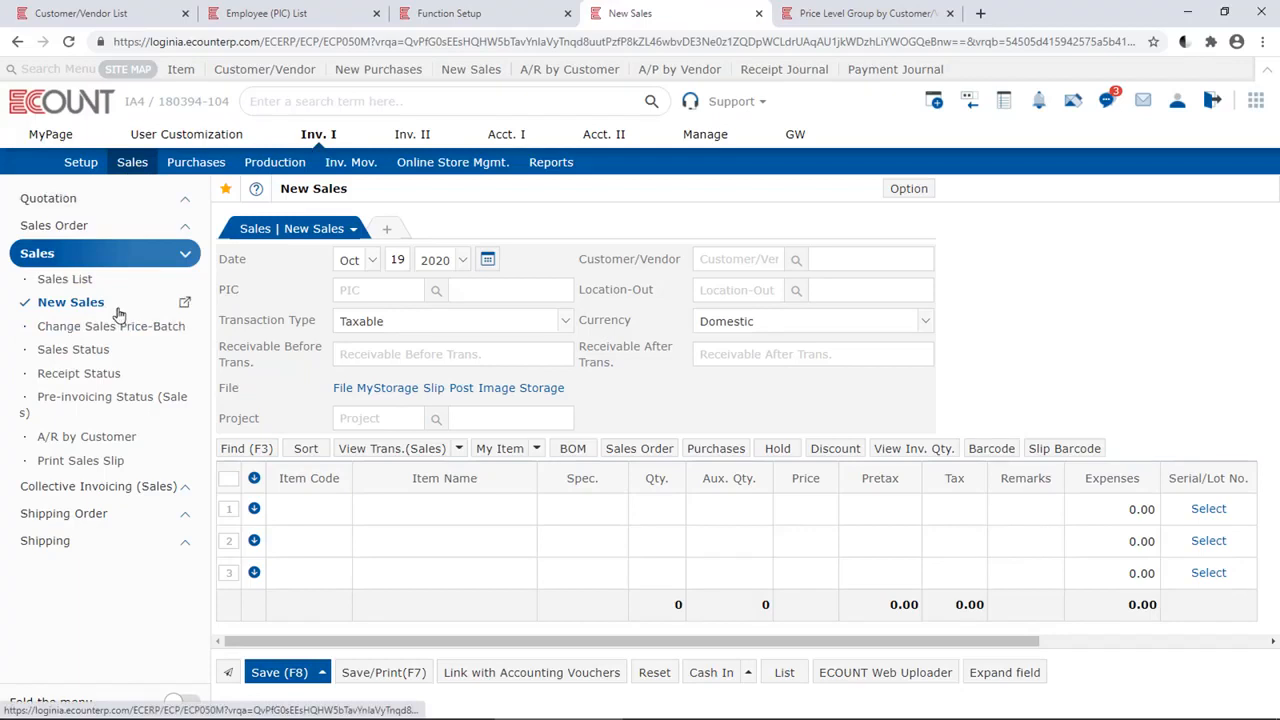
pyautogui.click(918, 190)
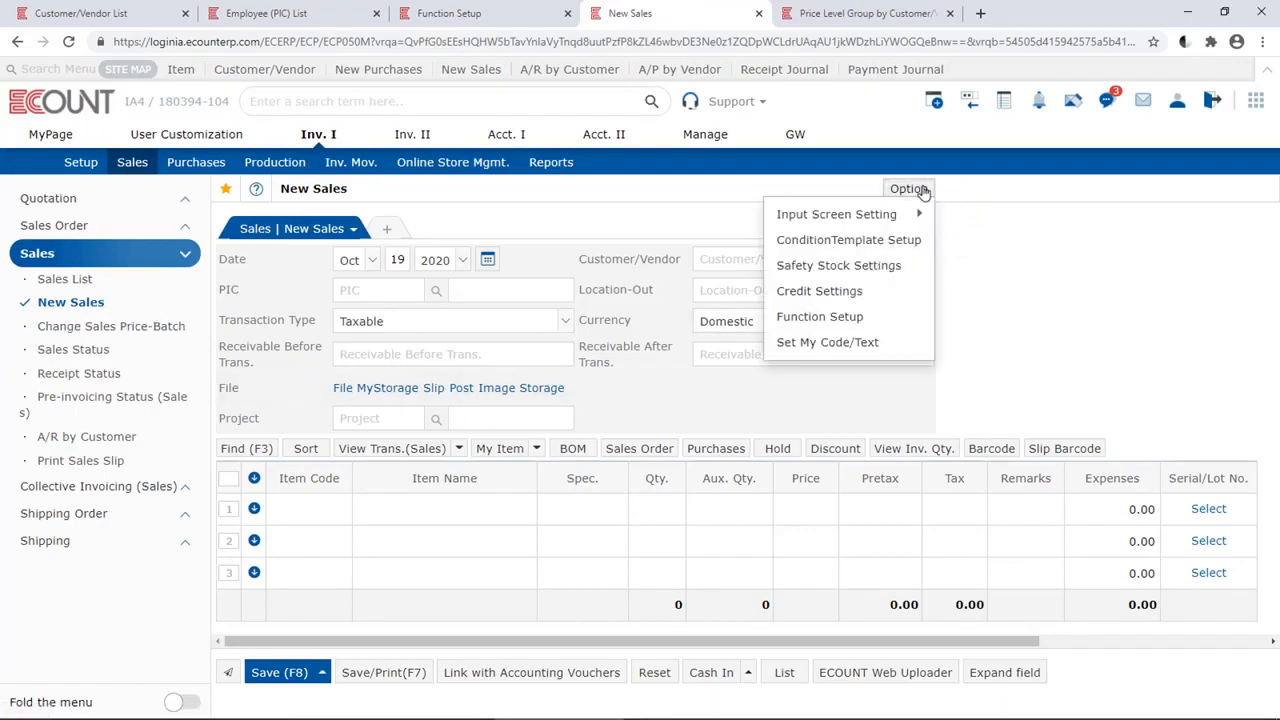
pyautogui.click(859, 300)
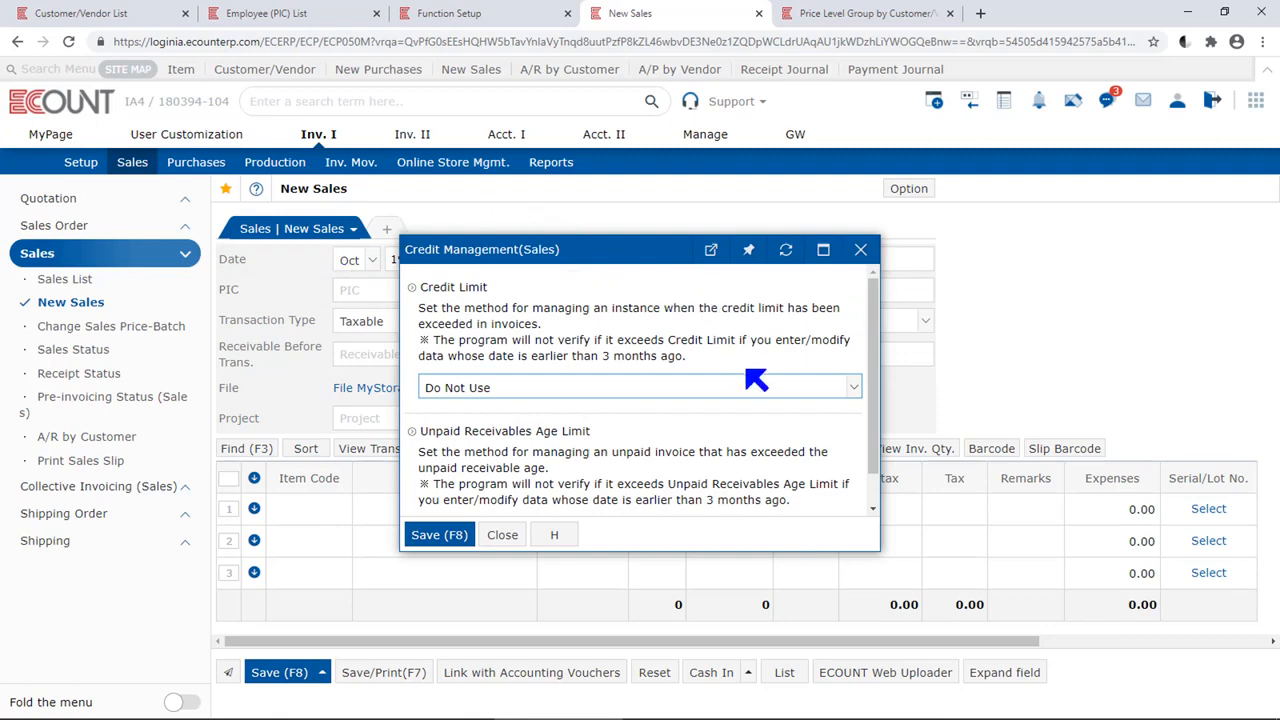
pyautogui.scroll(-1, 757, 380)
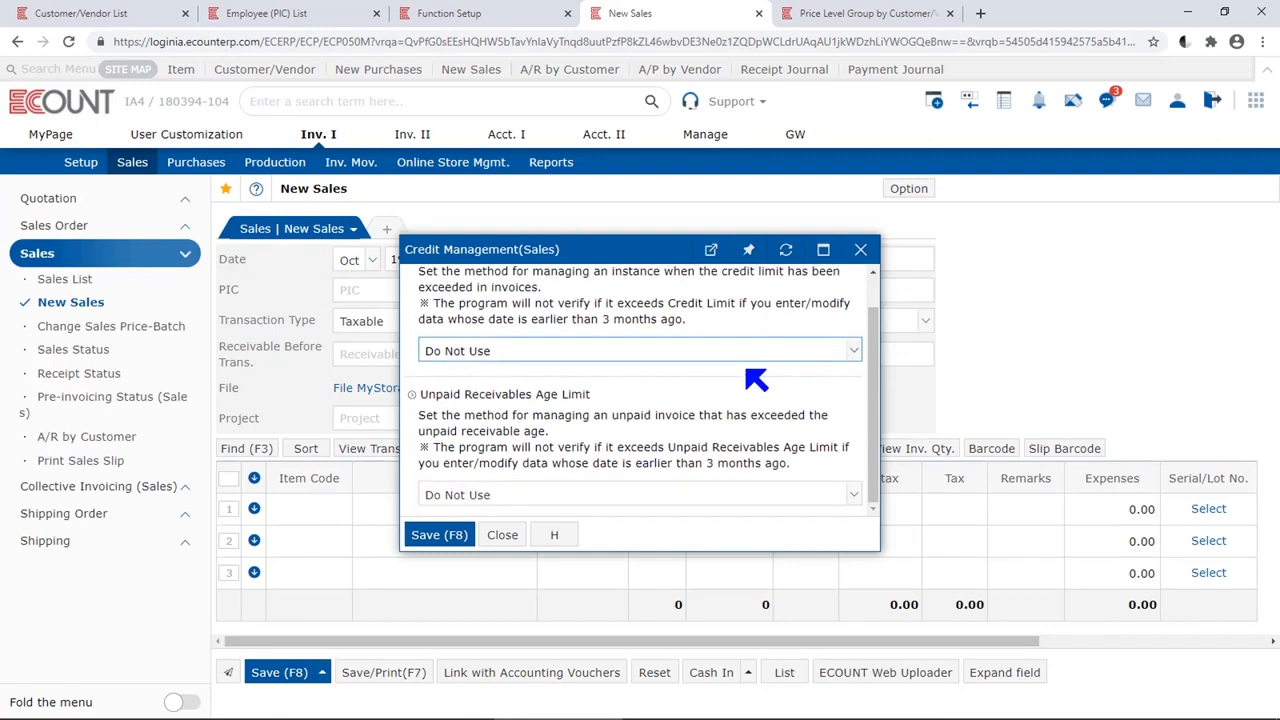
pyautogui.moveTo(672, 238); pyautogui.dragTo(681, 162)
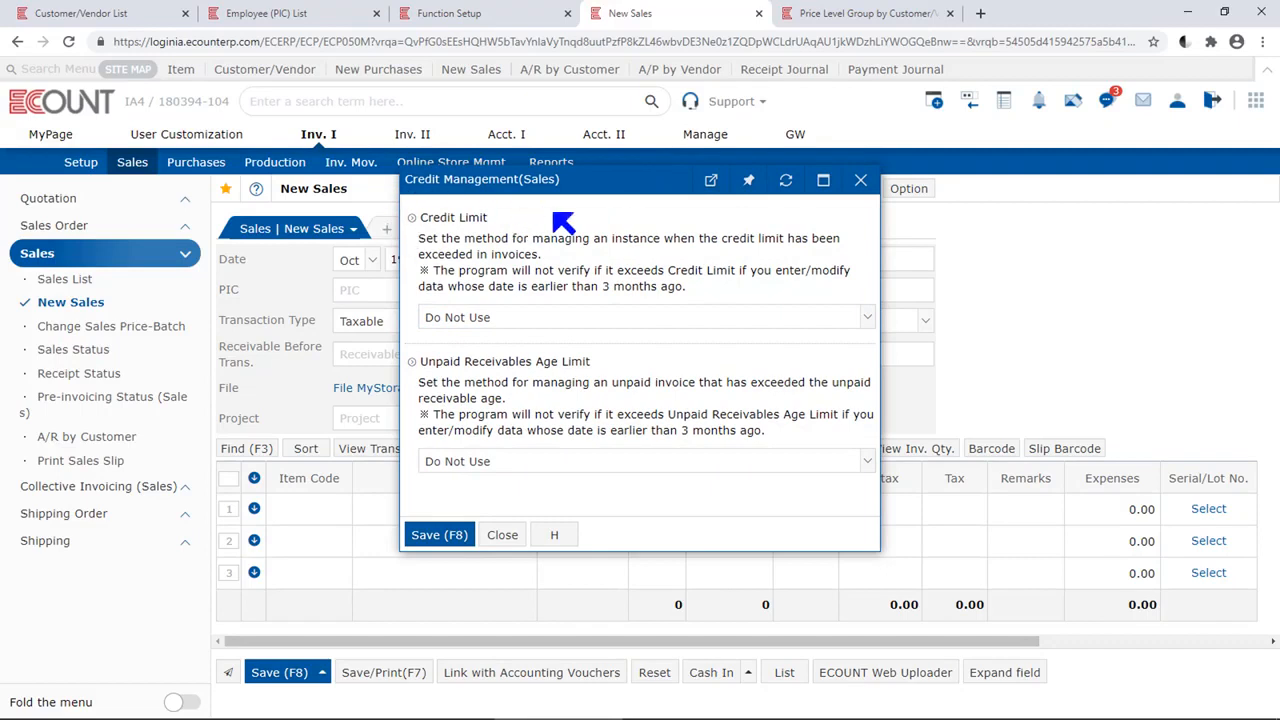
pyautogui.click(645, 317)
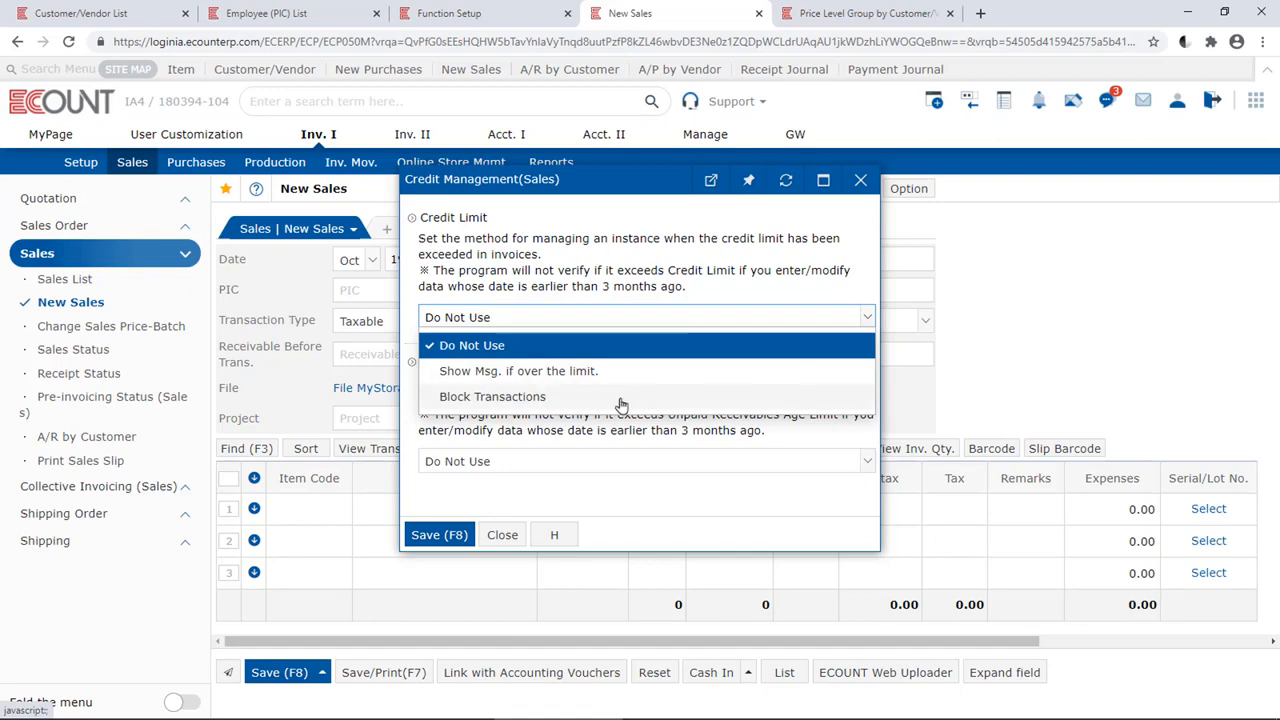
pyautogui.click(654, 426)
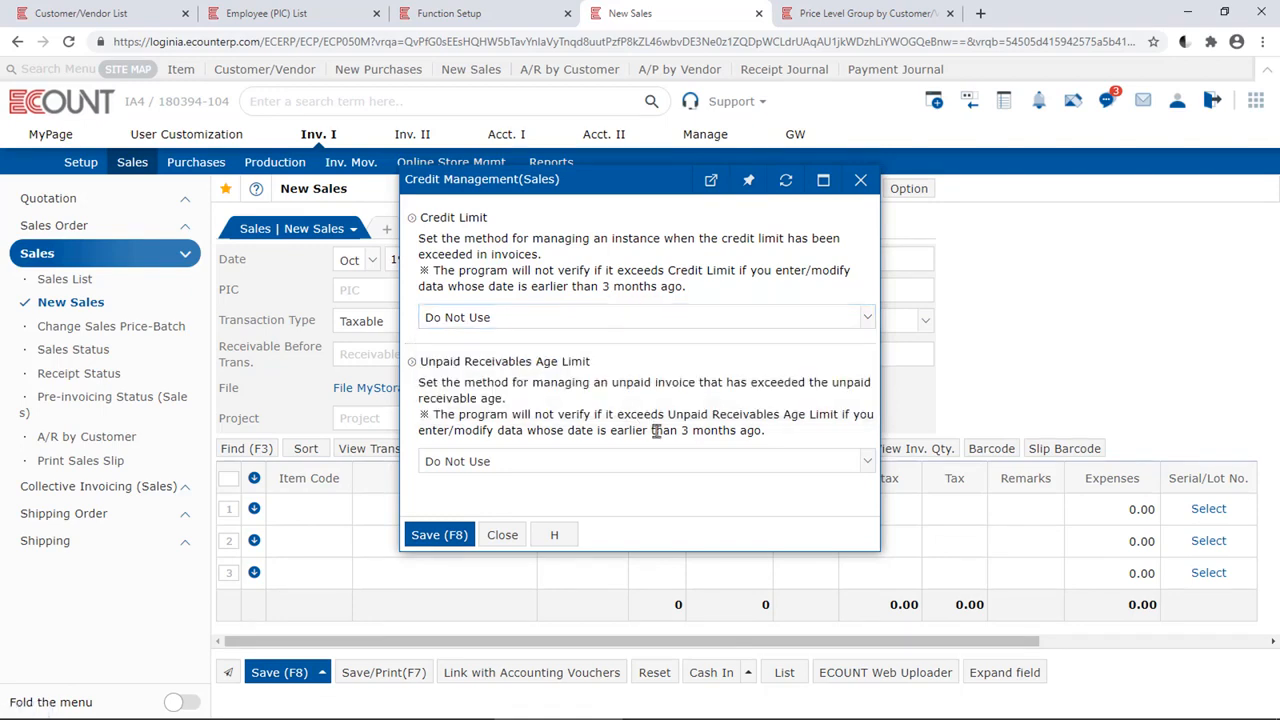
pyautogui.click(631, 460)
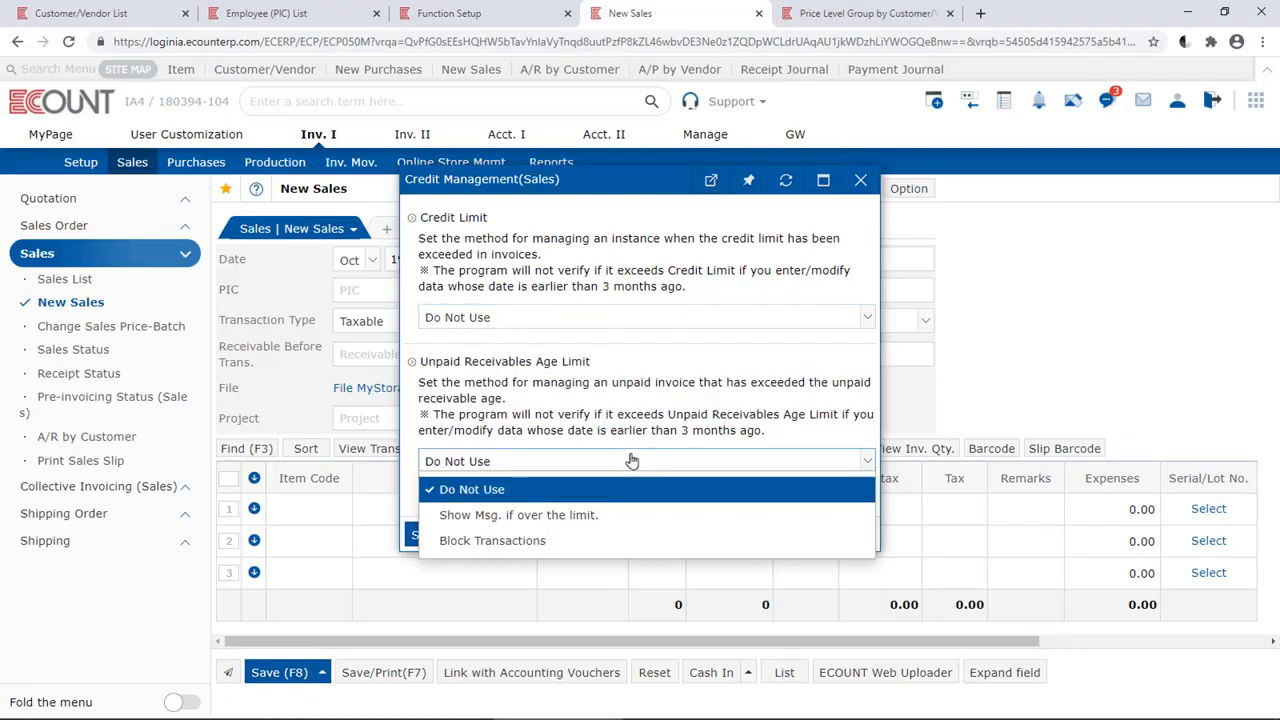
pyautogui.click(100, 12)
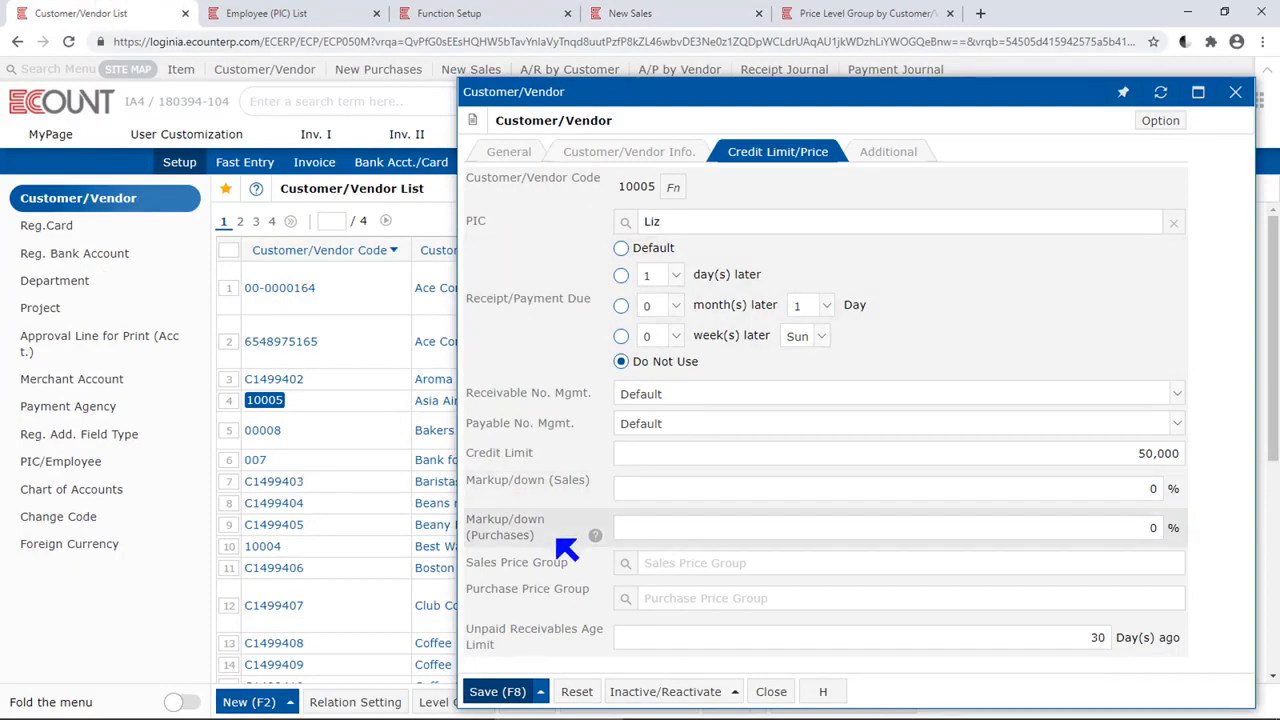
# Step: Check the help for Markup/down (Sales) and set the customer's sales markup/down to -30 %
pyautogui.moveTo(599, 498)
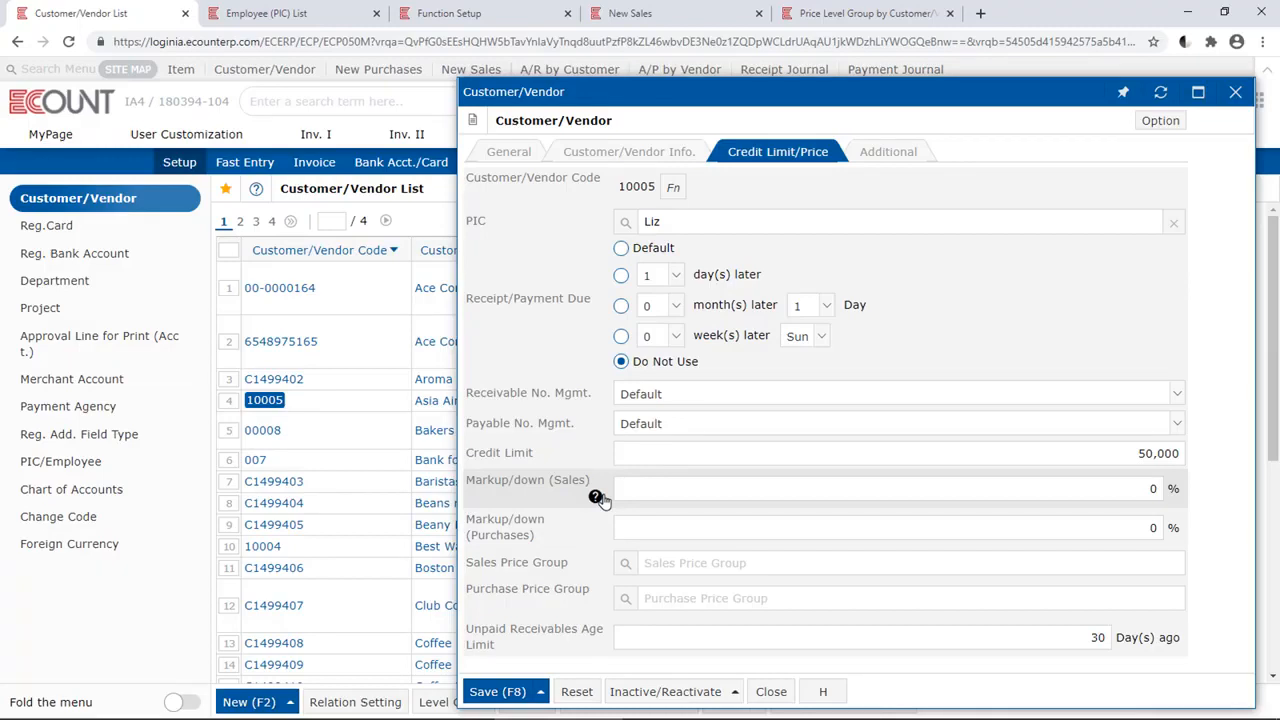
pyautogui.click(596, 497)
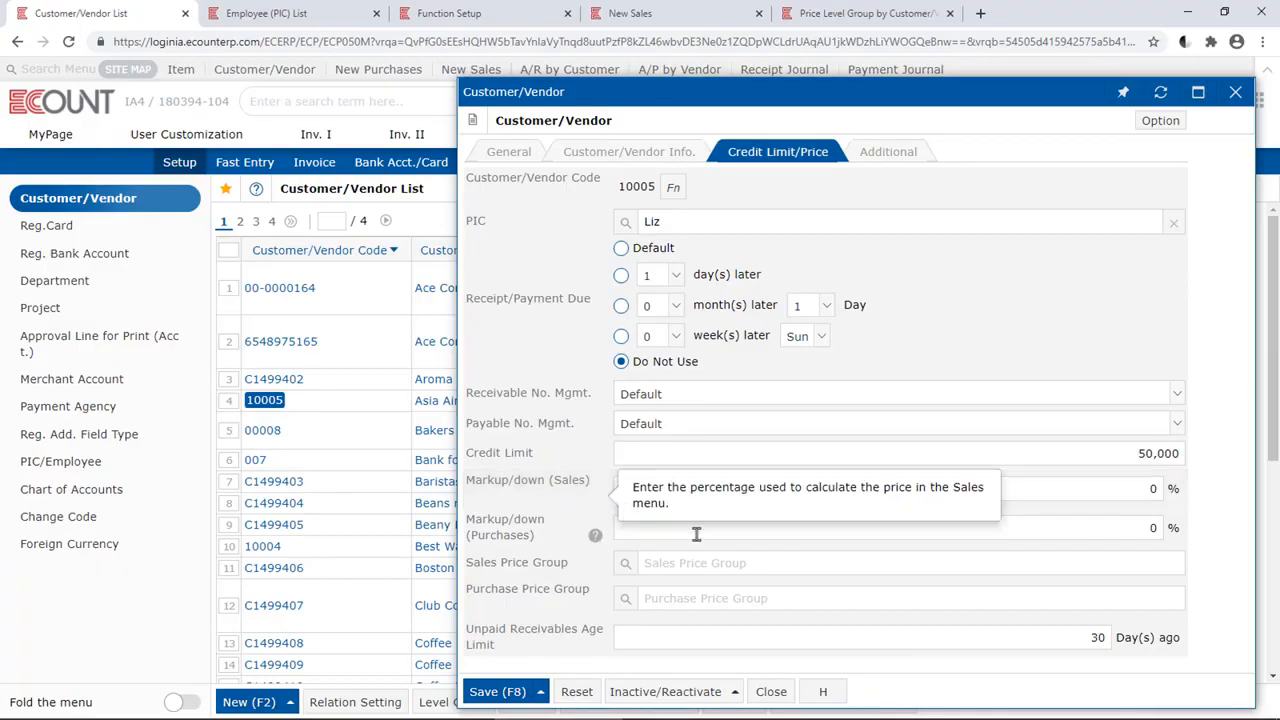
pyautogui.click(1113, 490)
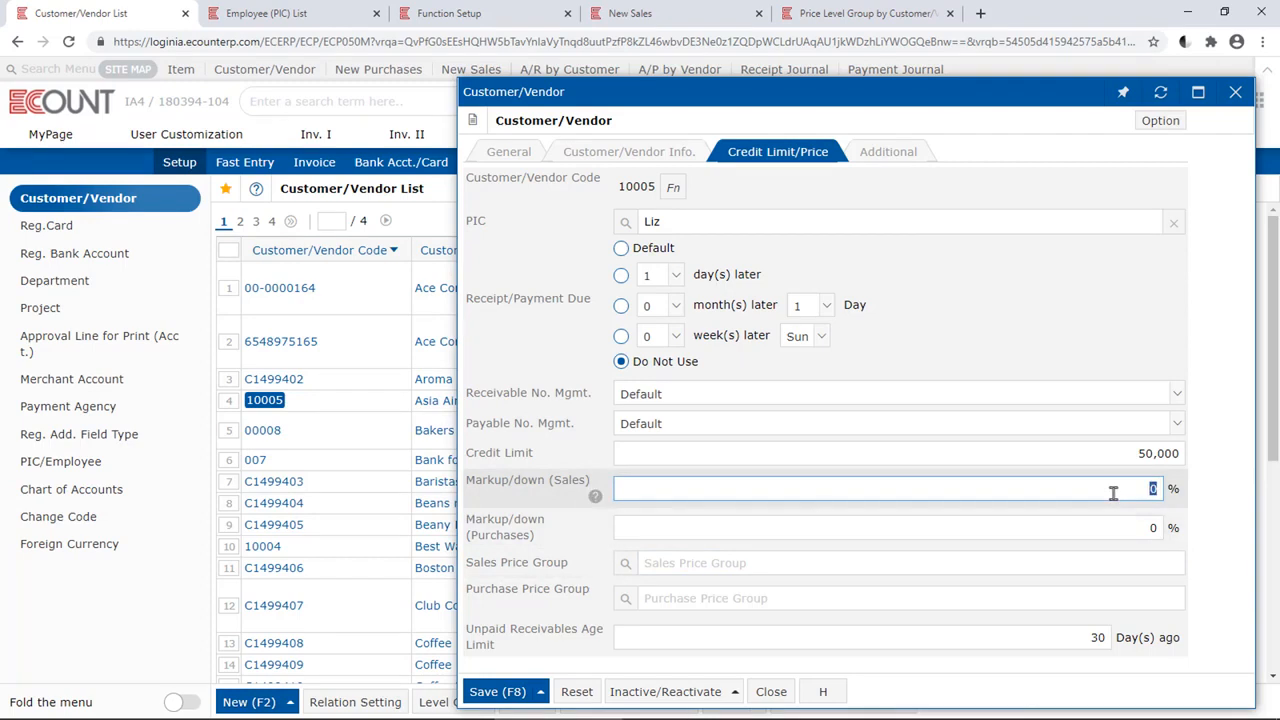
pyautogui.write('-30')
pyautogui.press('Tab')
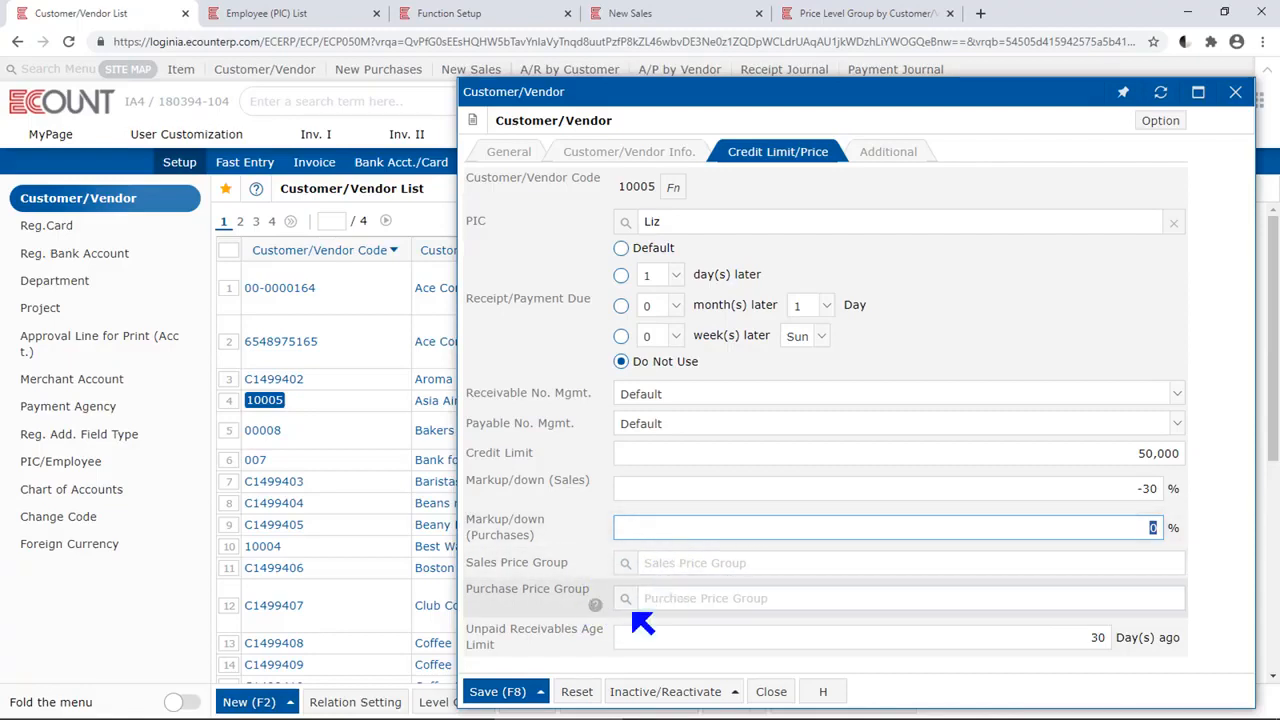
# Step: Assign the ECOUNT price group as the customer's Sales Price Group
pyautogui.click(625, 564)
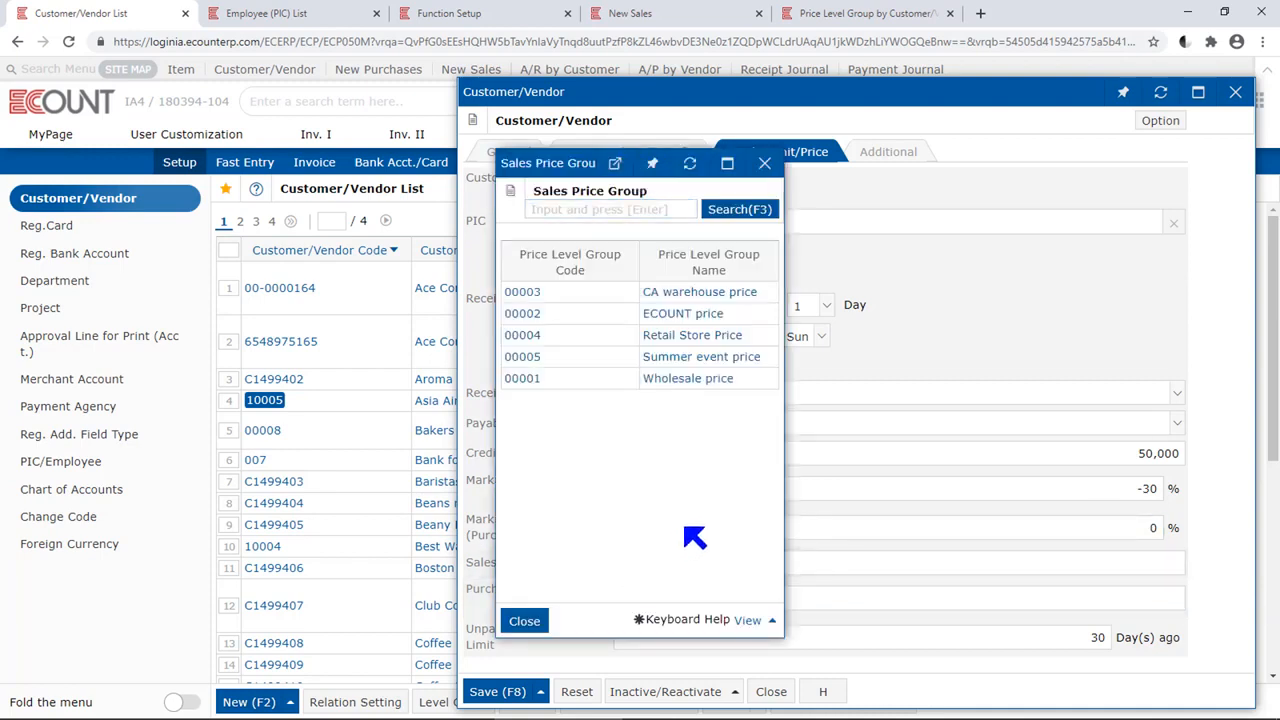
pyautogui.click(727, 316)
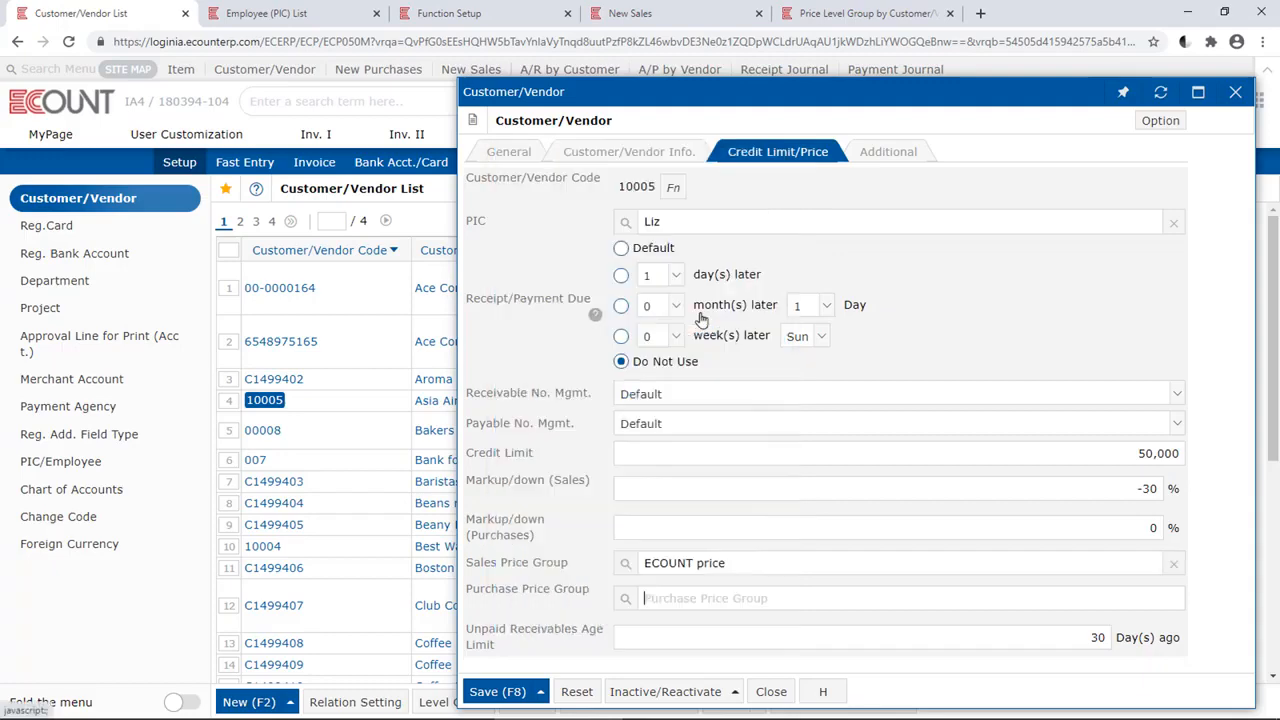
pyautogui.click(559, 600)
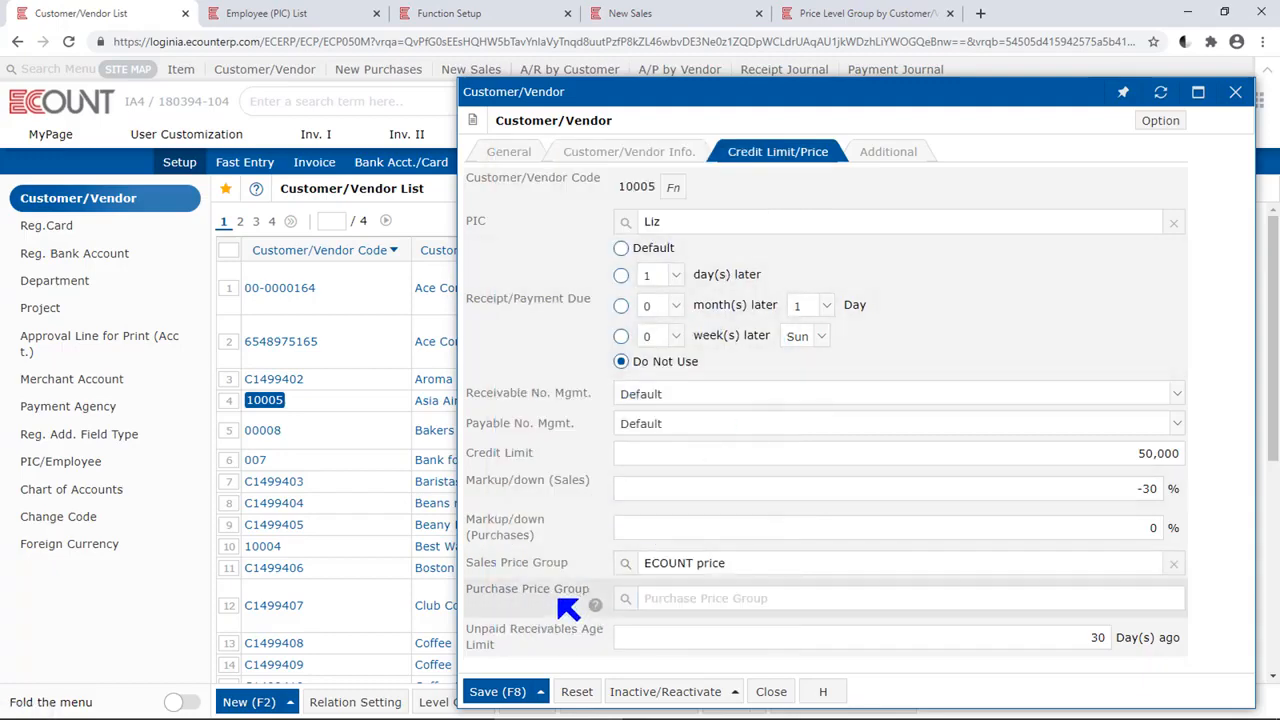
# Step: Open Asia Air's record in the Price Level Group by Customer/Vendor List and enter "who" as the Sales Price Group Name
pyautogui.click(888, 13)
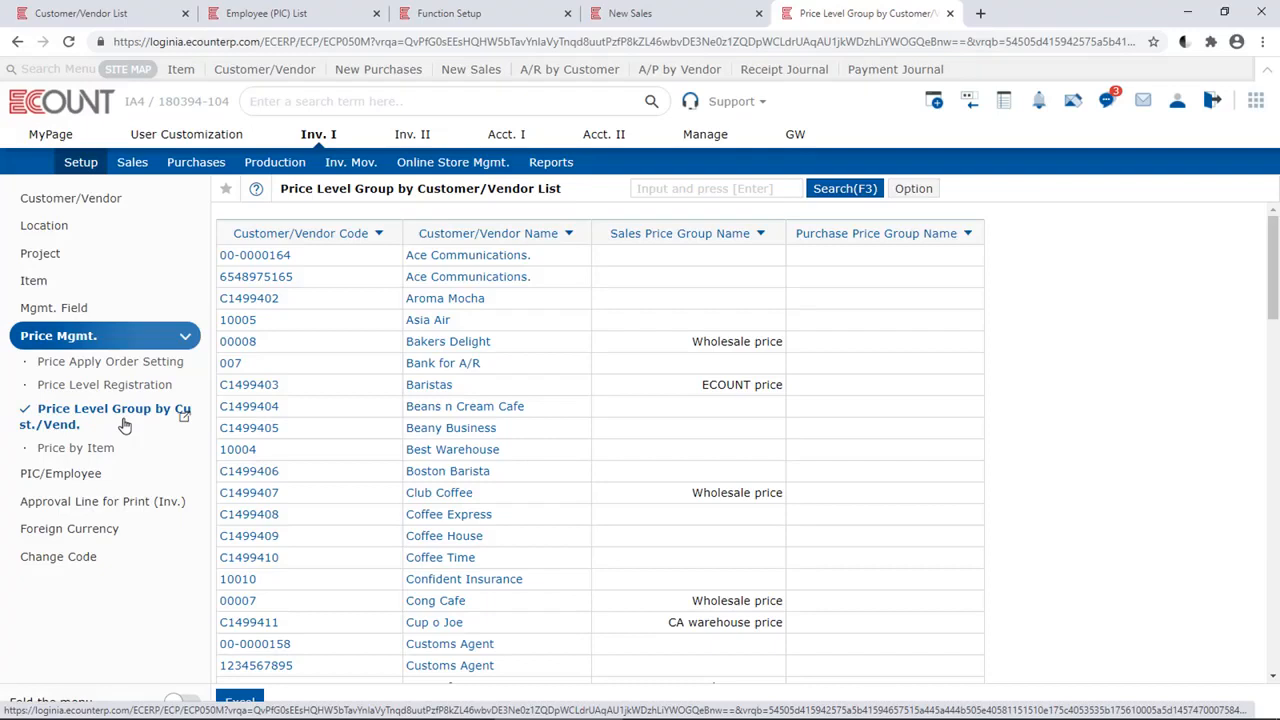
pyautogui.click(238, 321)
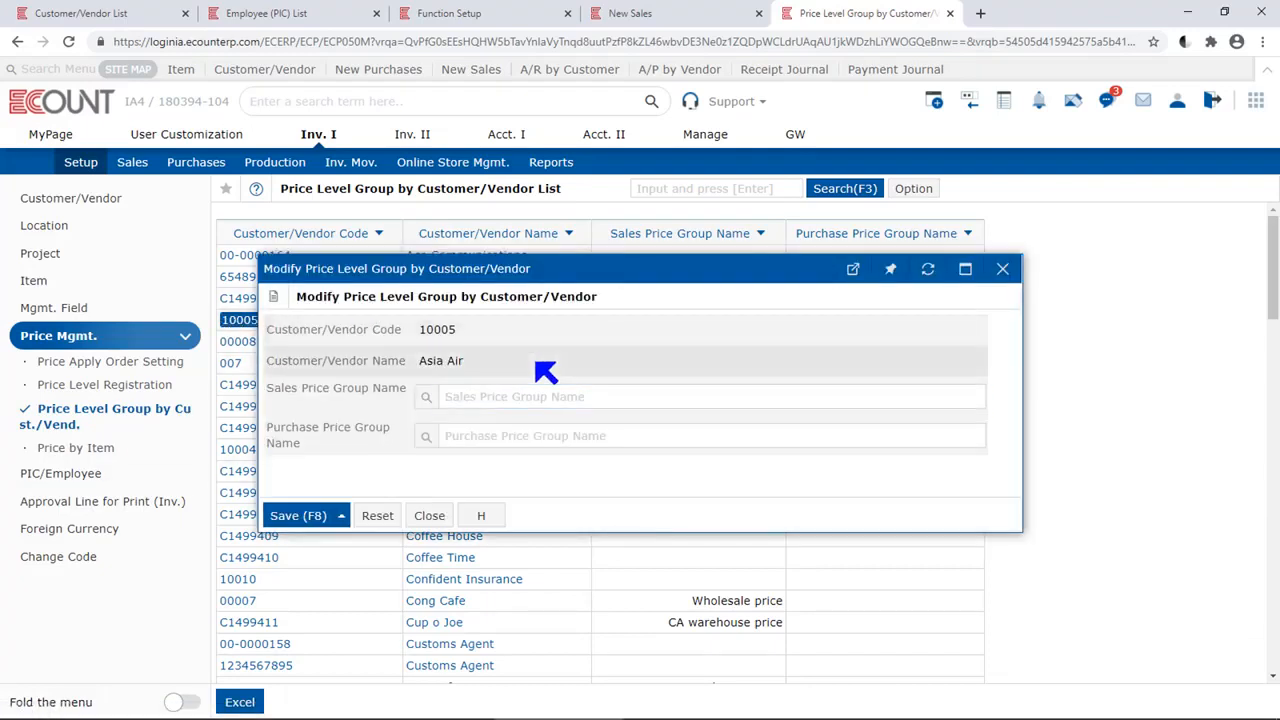
pyautogui.click(544, 397)
pyautogui.write('who')
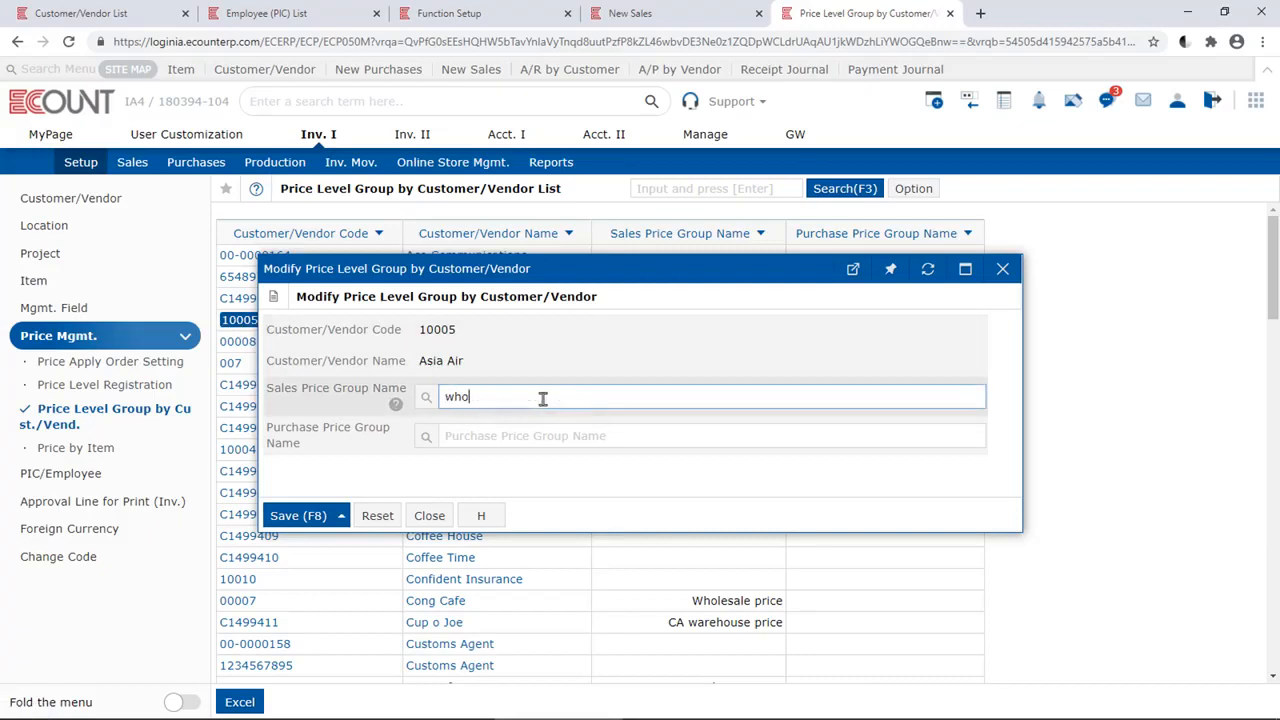